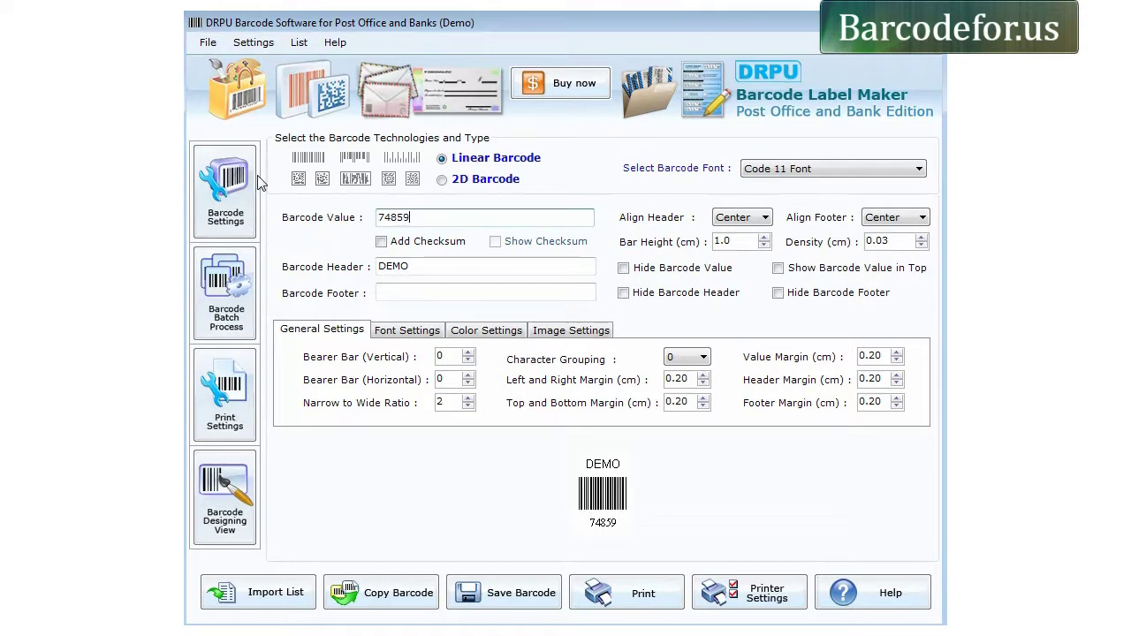
text(39)
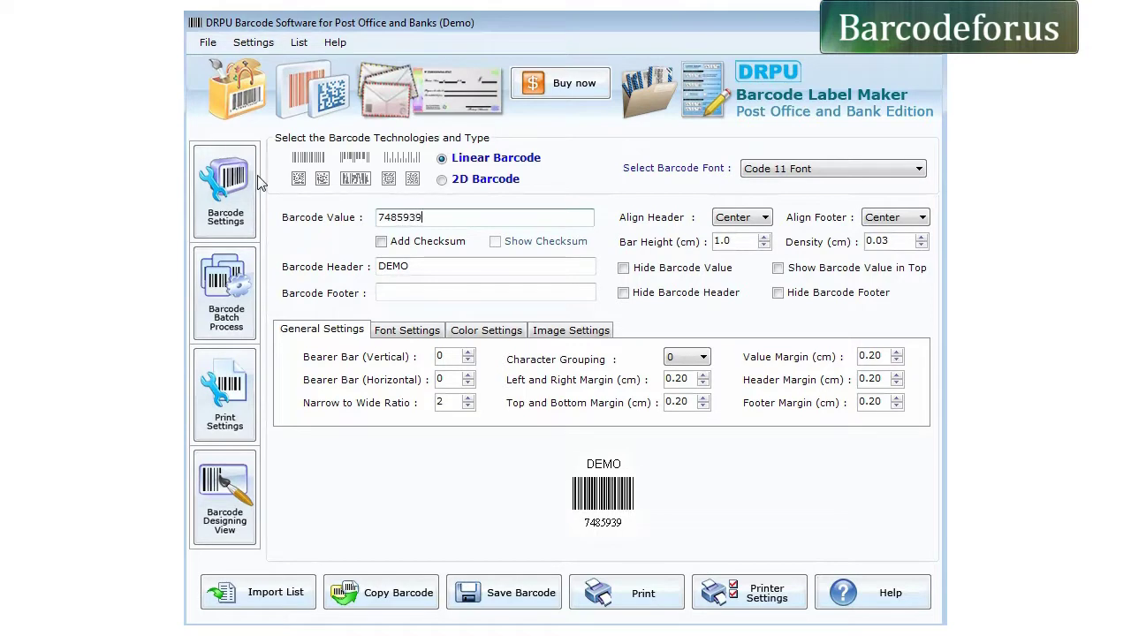
text(2455)
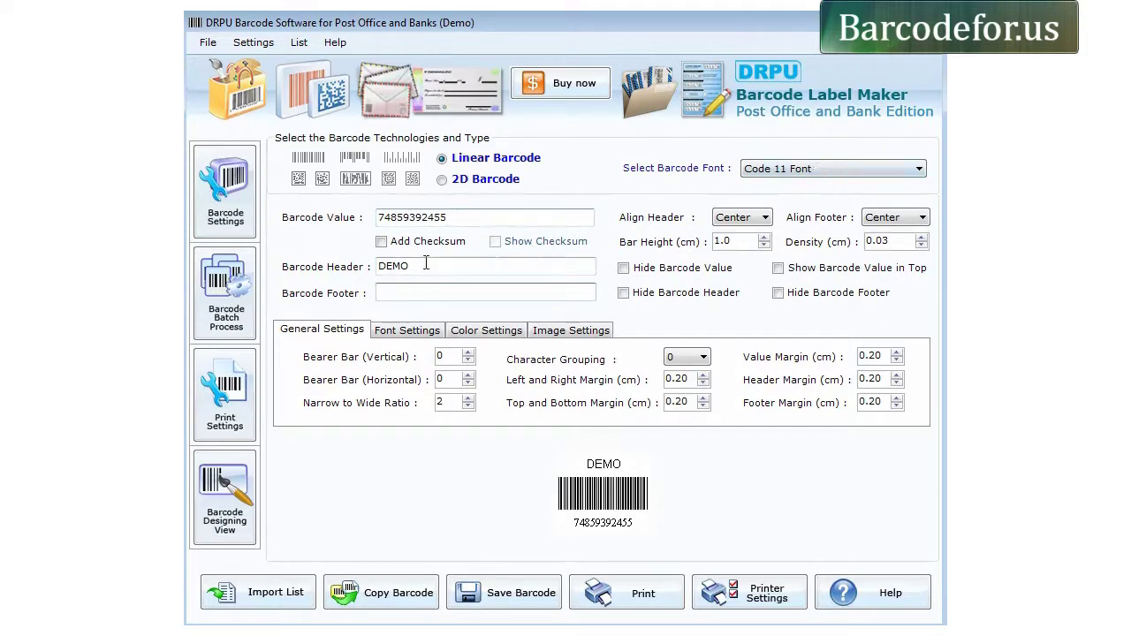
click(776, 168)
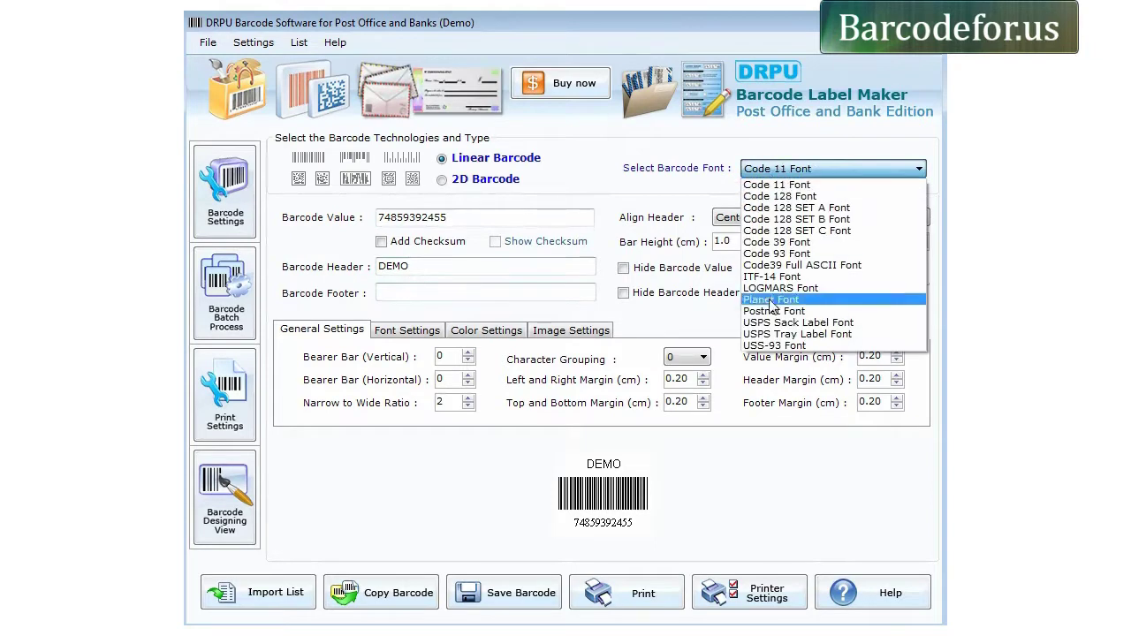
click(766, 348)
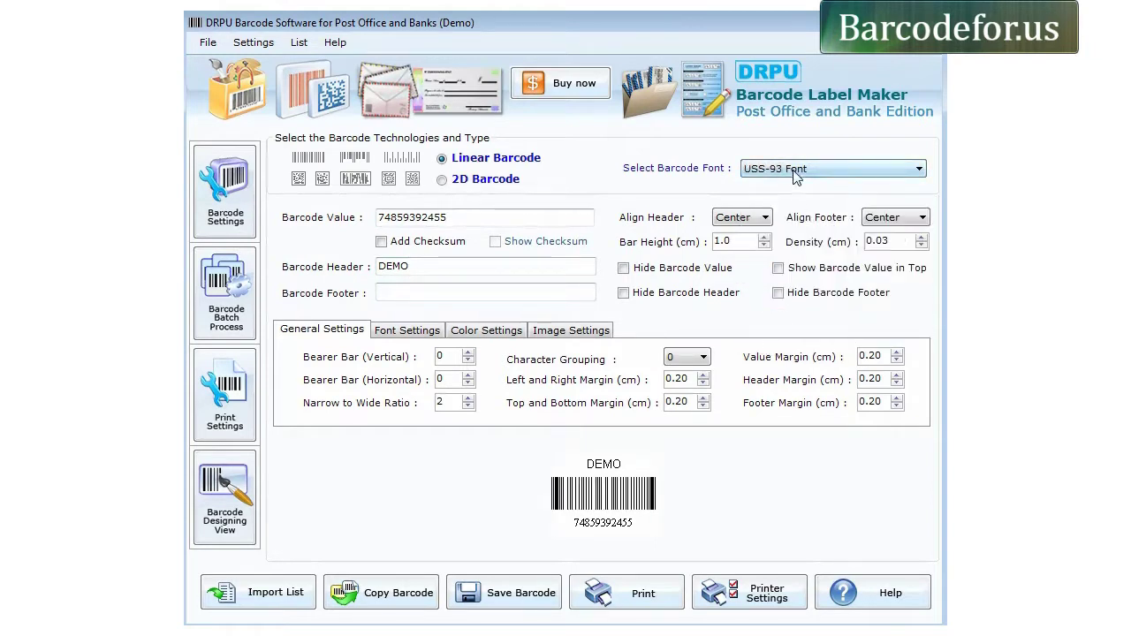
scroll(793, 172, up, 3)
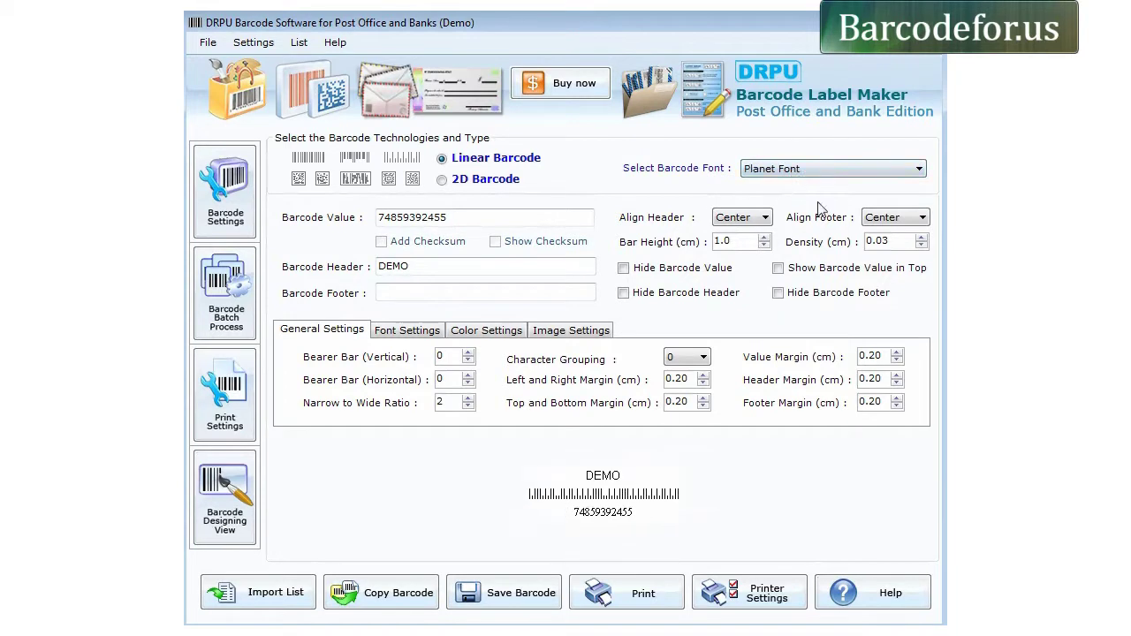
click(809, 174)
click(809, 174)
Change the barcode technology to 2D Barcode and choose MICR Font.
click(477, 181)
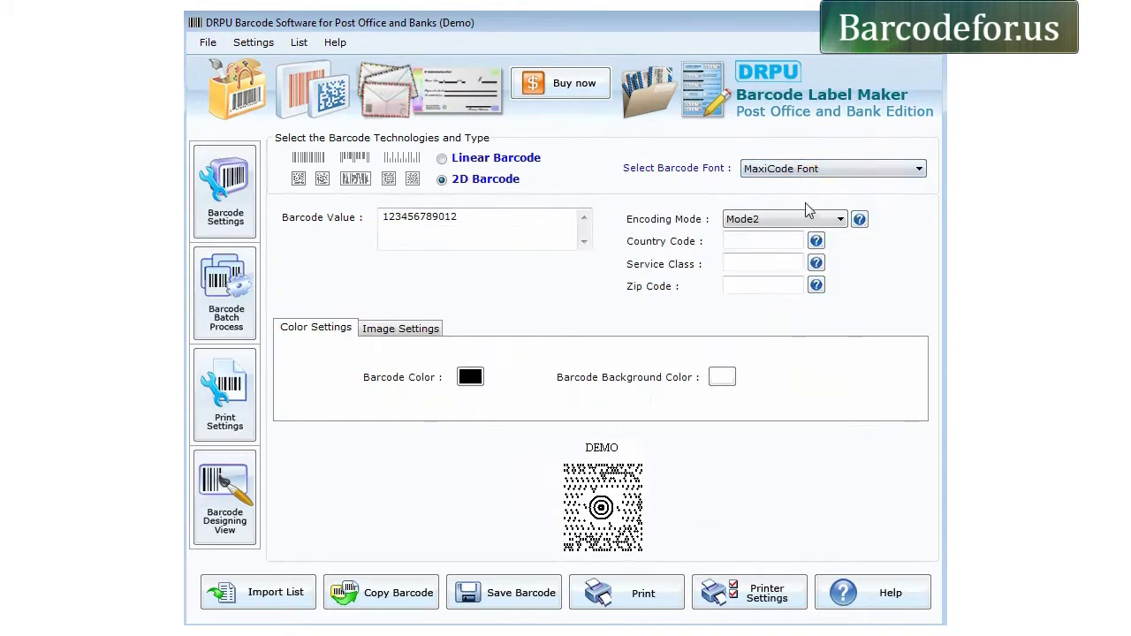
click(786, 173)
click(782, 196)
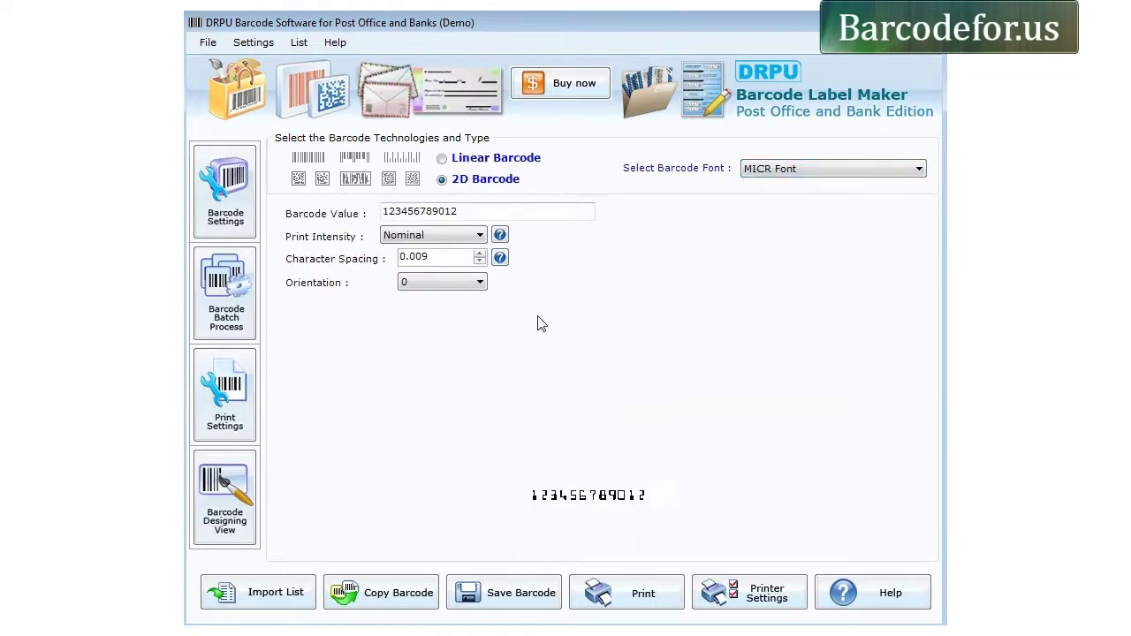
Increase the MICR barcode's character spacing to 0.021.
click(479, 252)
click(479, 253)
click(479, 253)
click(479, 253)
click(479, 253)
click(479, 252)
click(479, 253)
click(479, 253)
click(479, 253)
drag(461, 212, 308, 215)
click(472, 212)
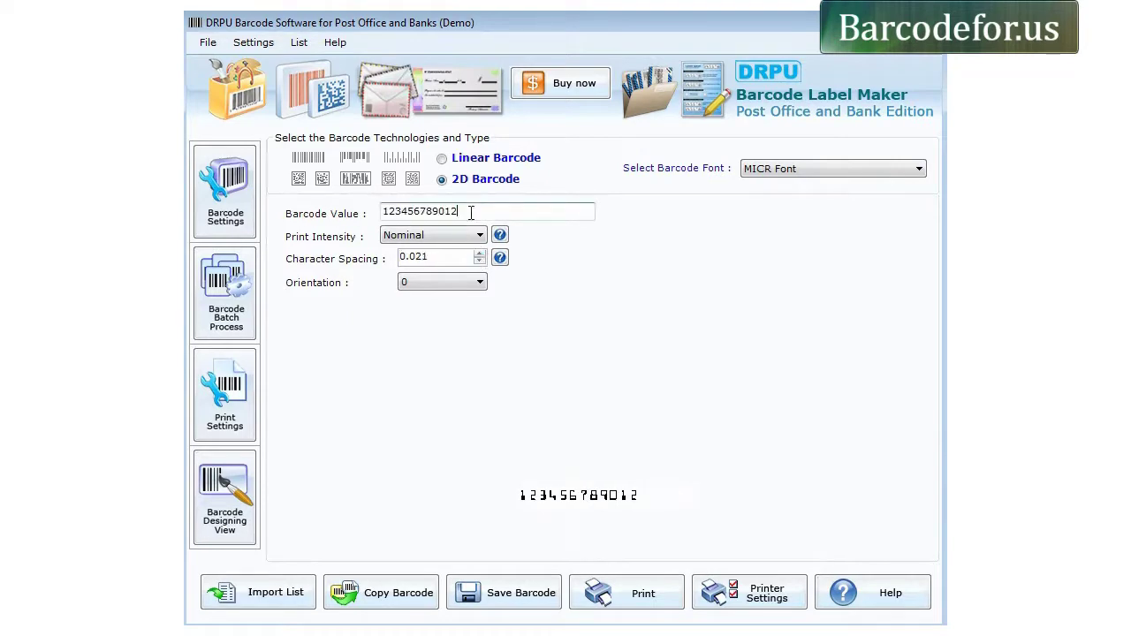
text(7578)
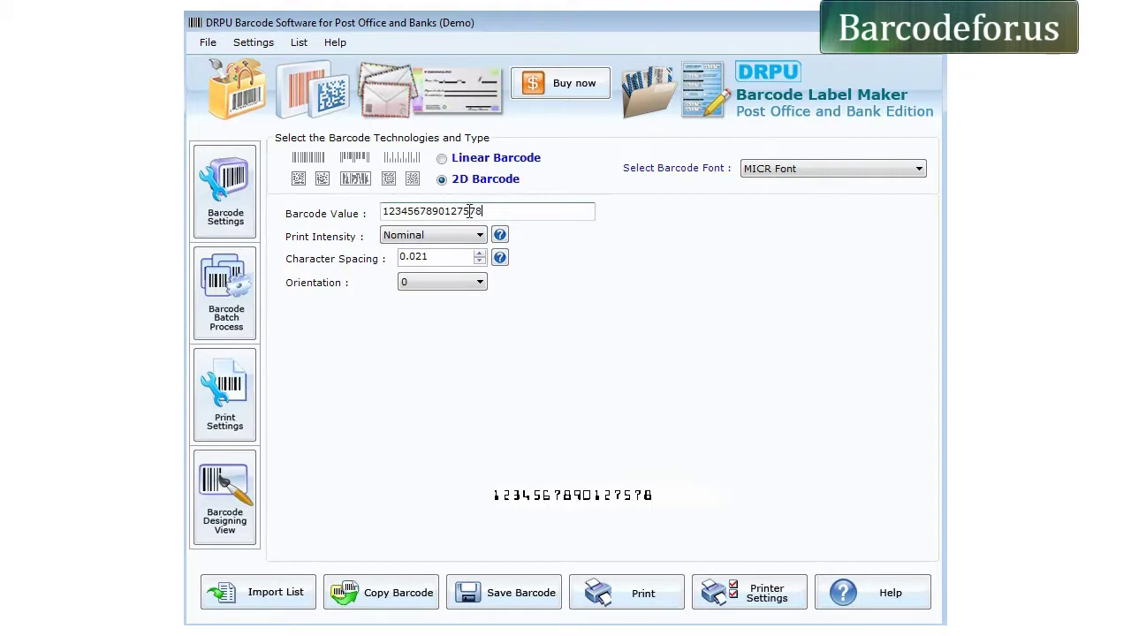
text(453)
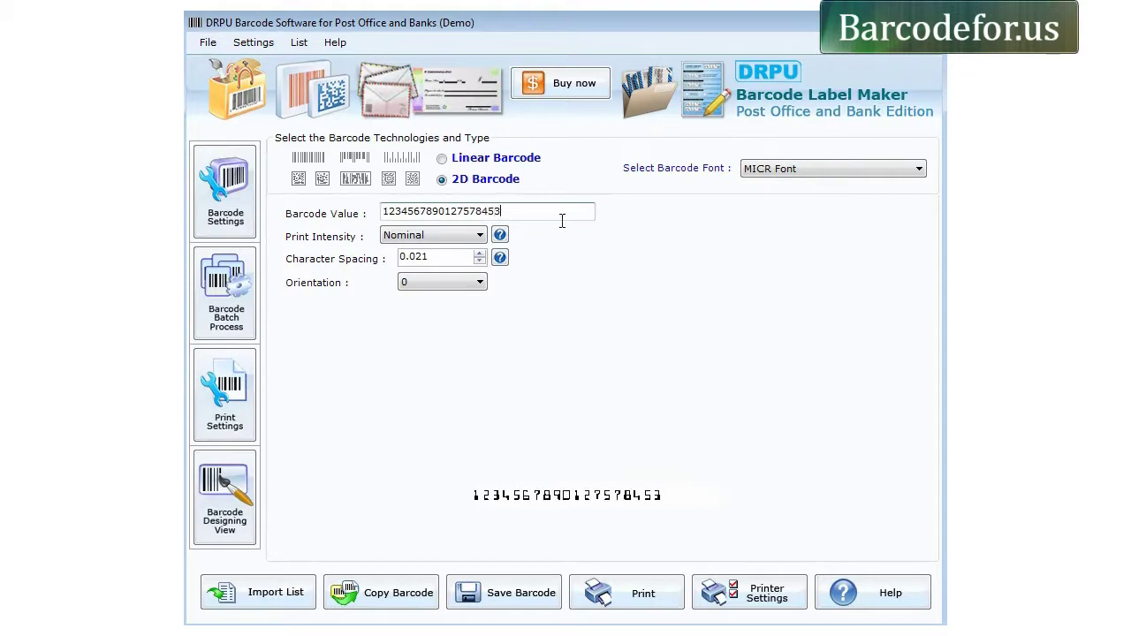
Look through the orientation choices and try the Minimum print intensity before picking the first intensity option for the MICR barcode.
click(482, 283)
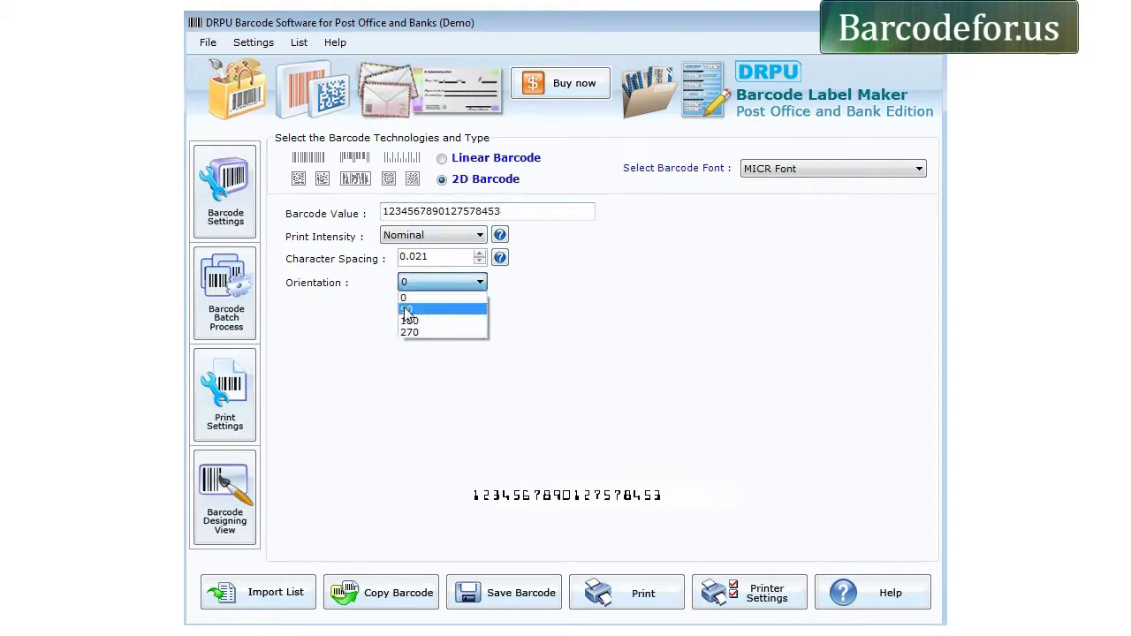
click(508, 334)
click(449, 235)
click(442, 277)
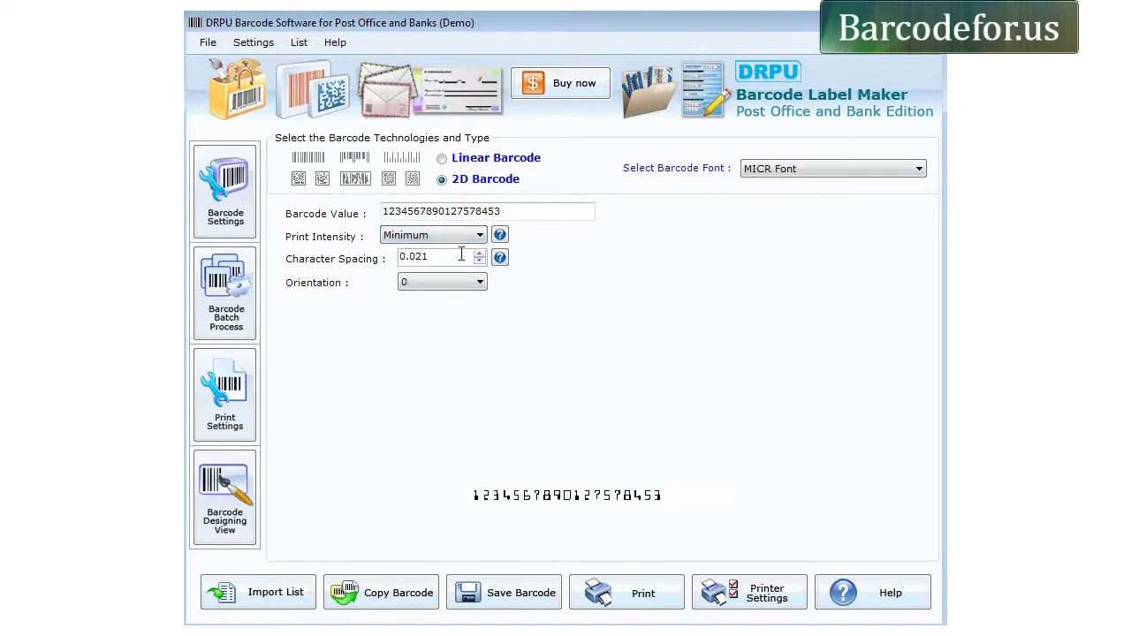
click(448, 235)
click(437, 247)
In barcode batch processing, create a sequential value list with prefix 43, range 345 to 390 and suffix 76.
click(226, 325)
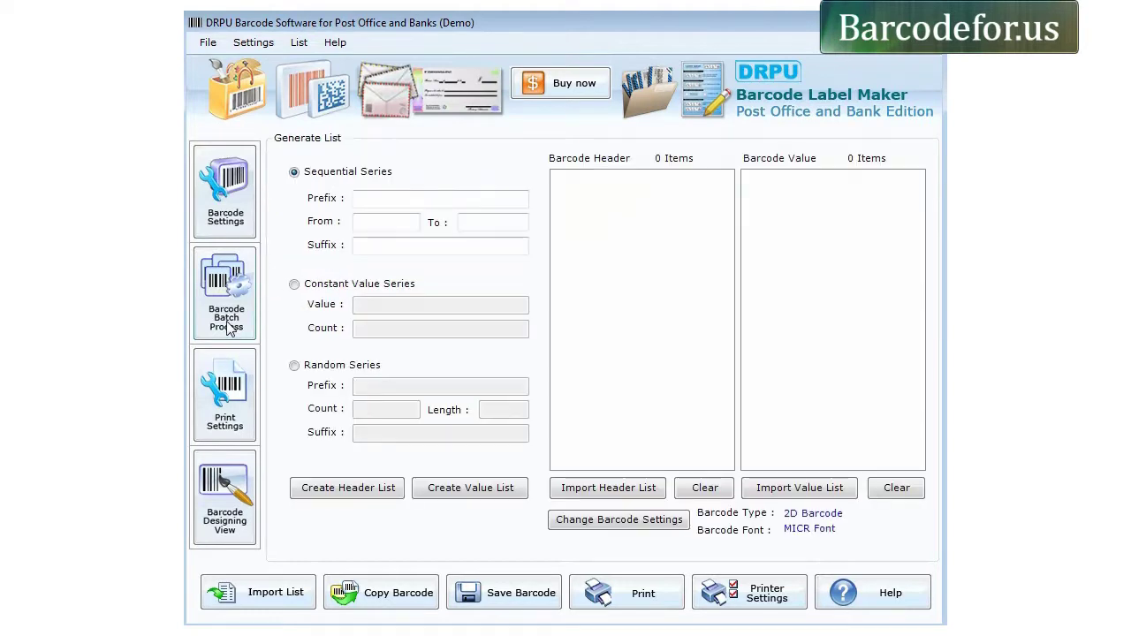
click(358, 201)
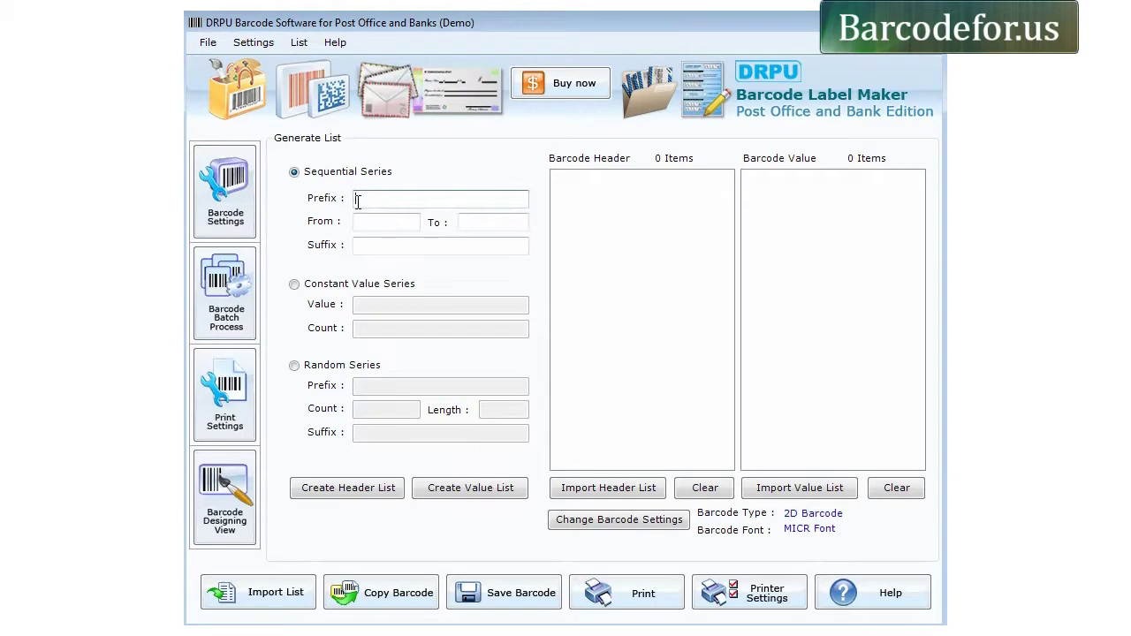
click(356, 245)
text(76)
click(376, 224)
text(345)
click(467, 220)
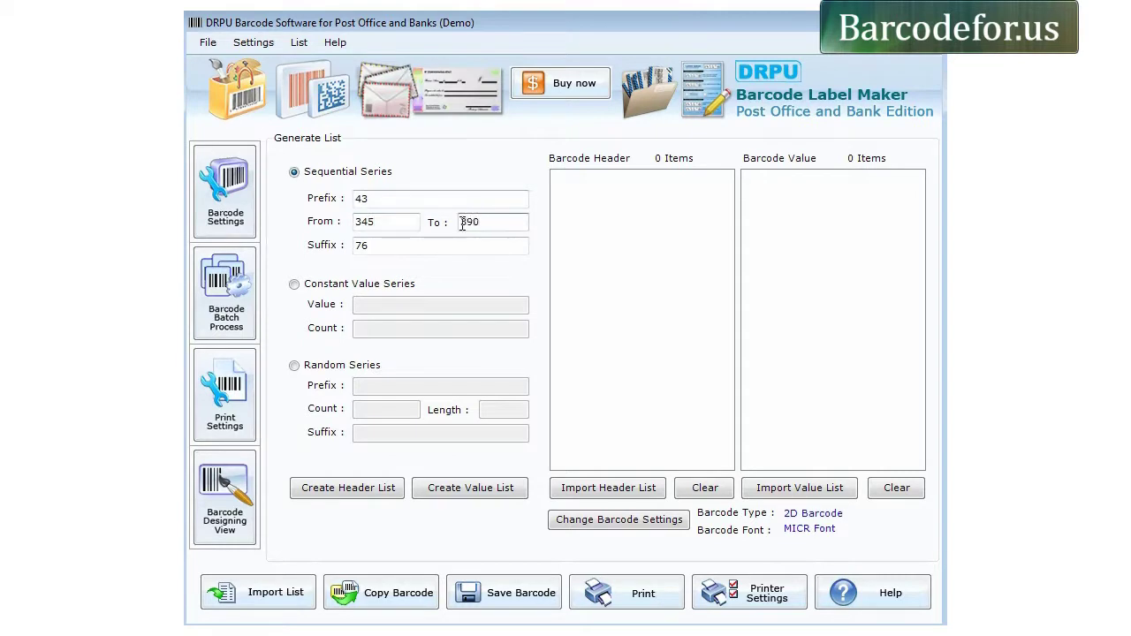
click(470, 491)
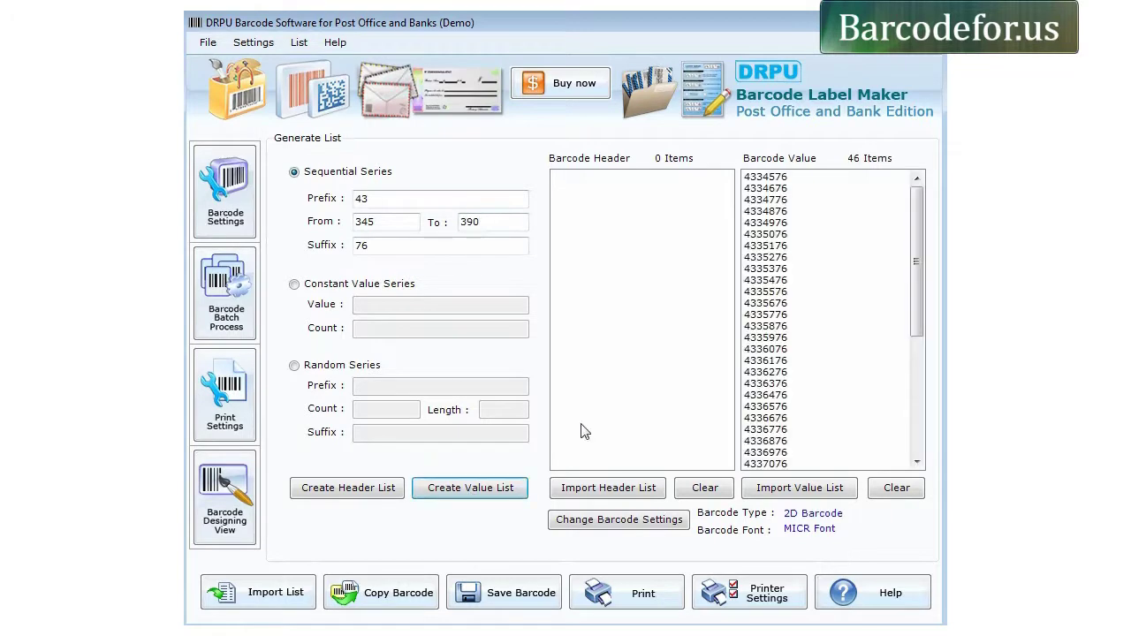
drag(917, 261, 917, 209)
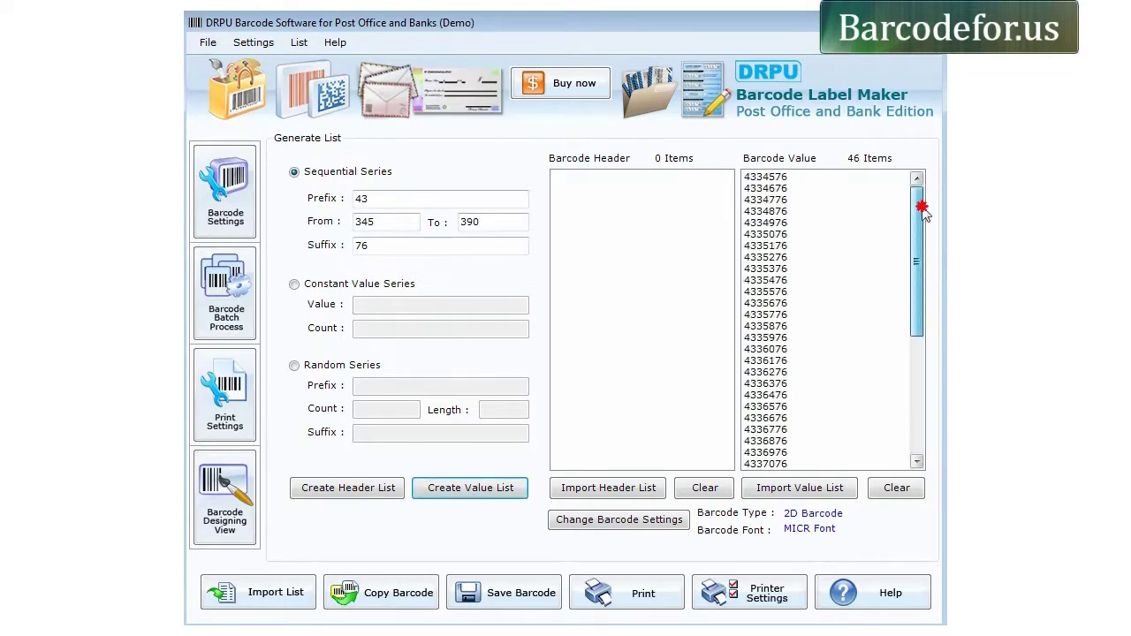
Create a constant value series of barcode values using value 765436 and a count of 30.
click(309, 285)
click(377, 304)
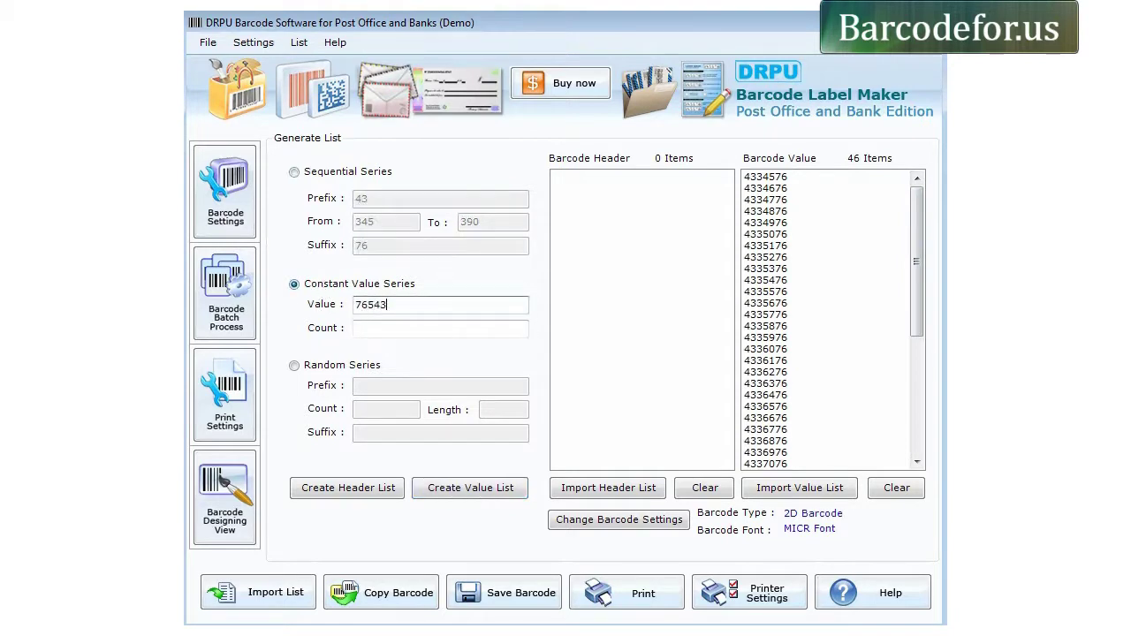
click(394, 326)
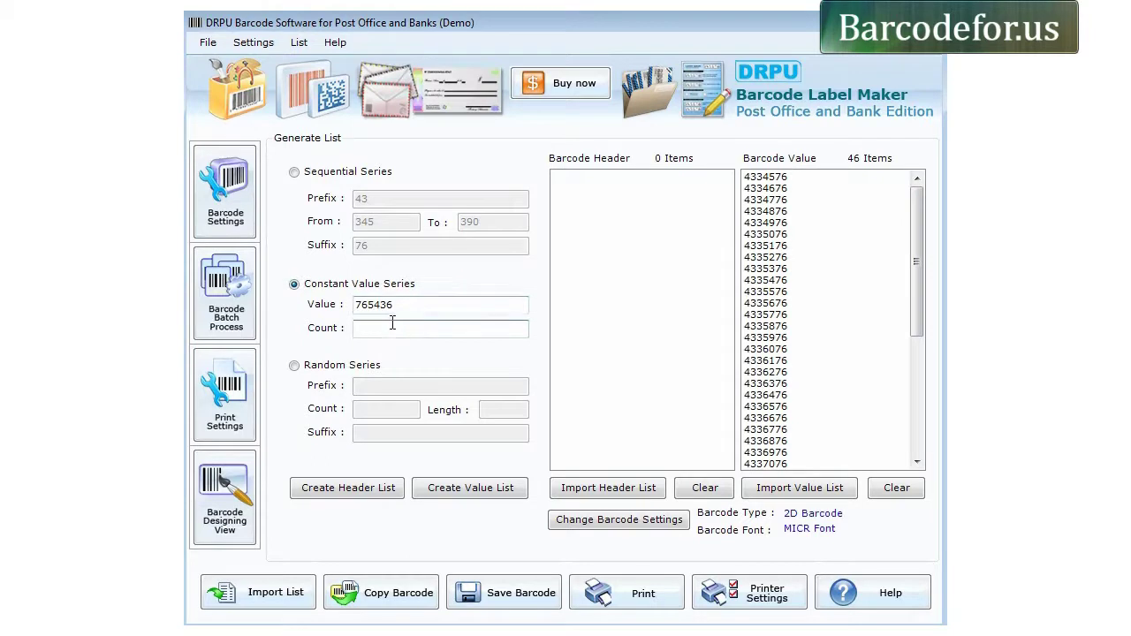
click(448, 489)
drag(917, 285, 915, 236)
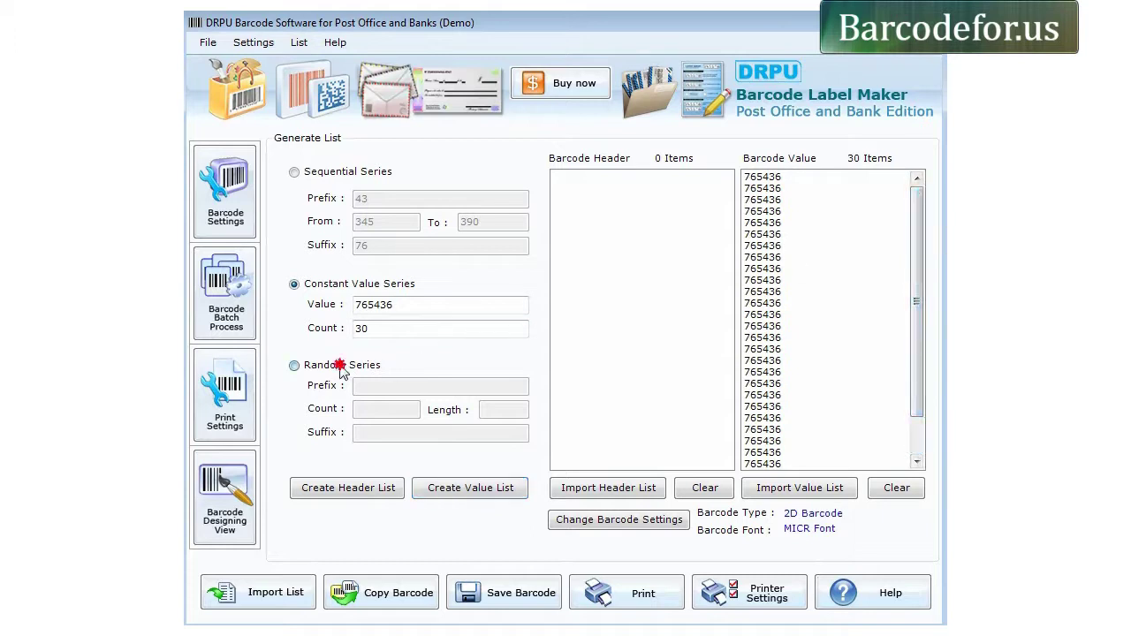
Create a random series value list with prefix 56, count 20, length 6 and suffix 897.
click(307, 365)
click(389, 387)
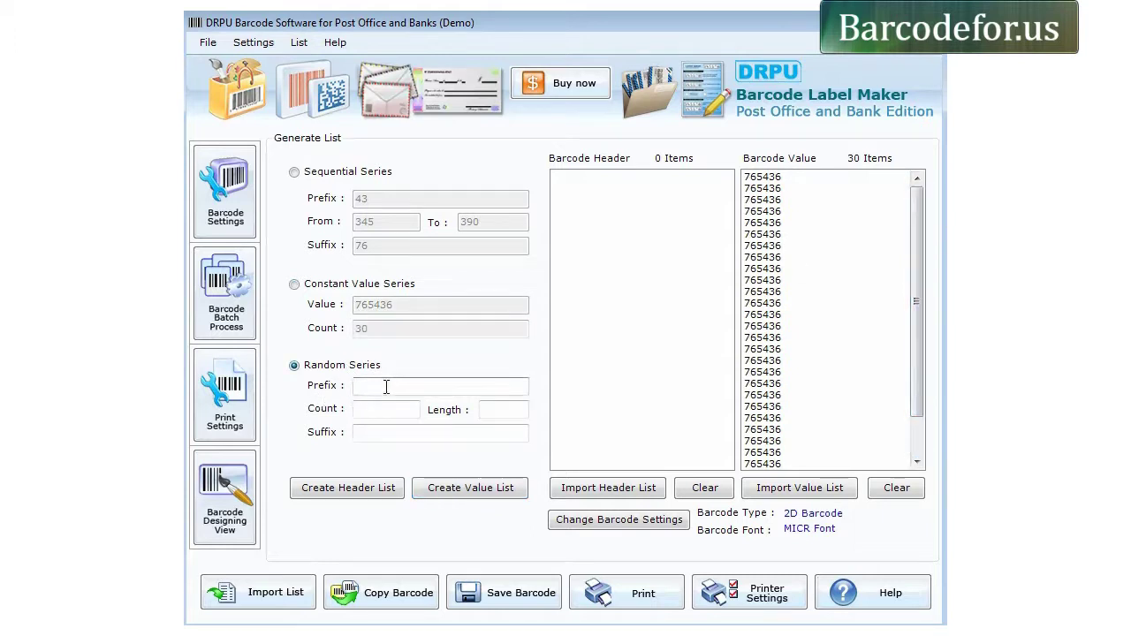
click(386, 432)
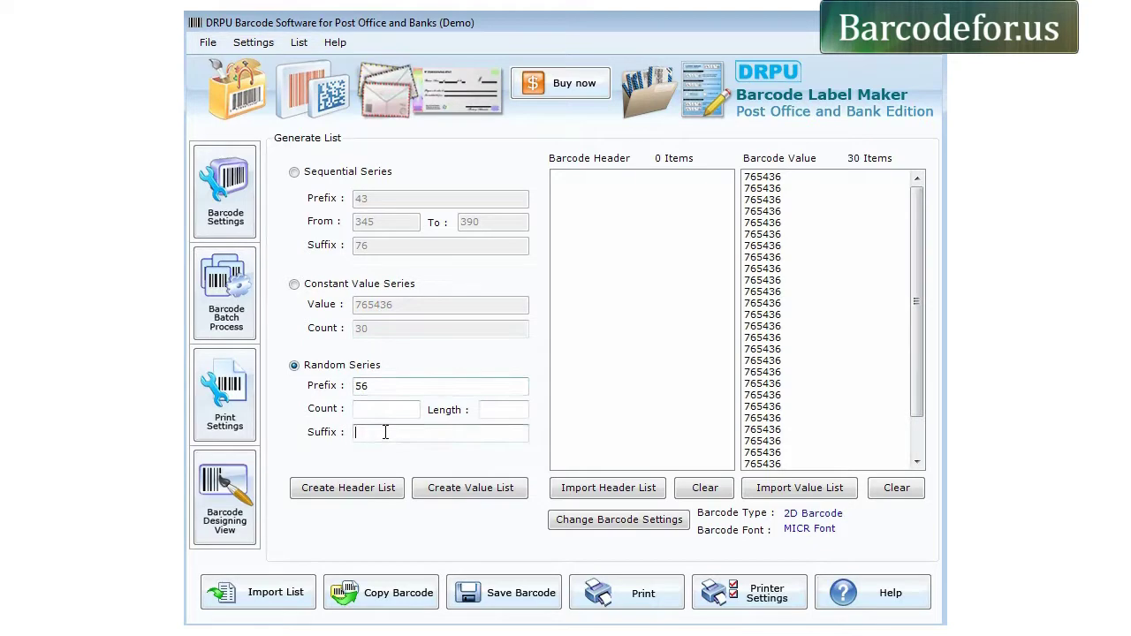
click(383, 412)
click(500, 412)
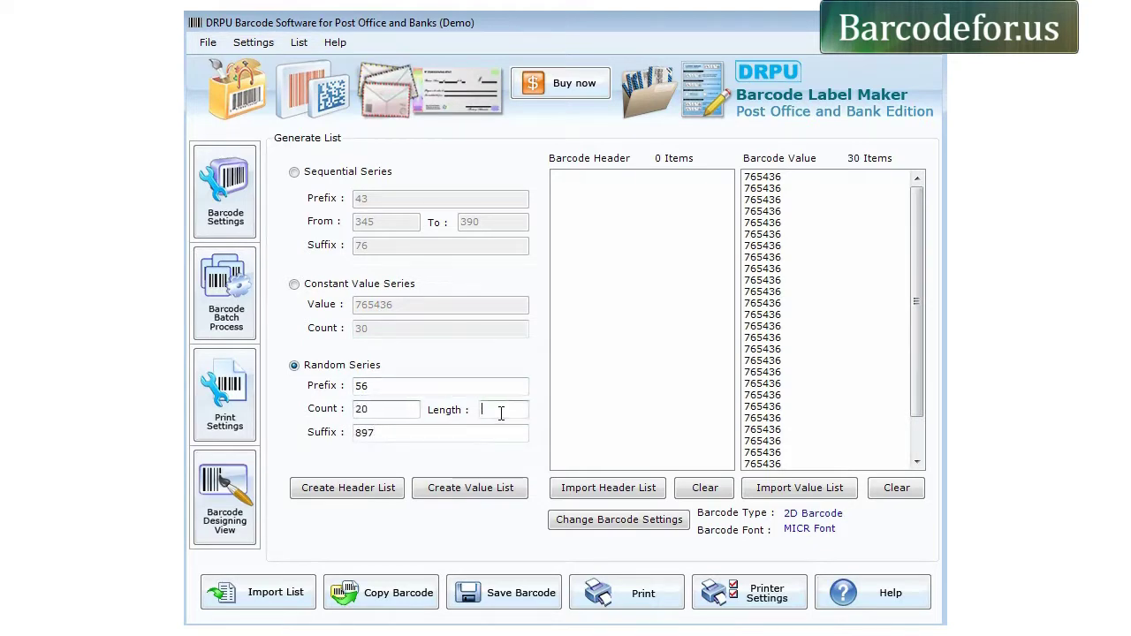
text(6)
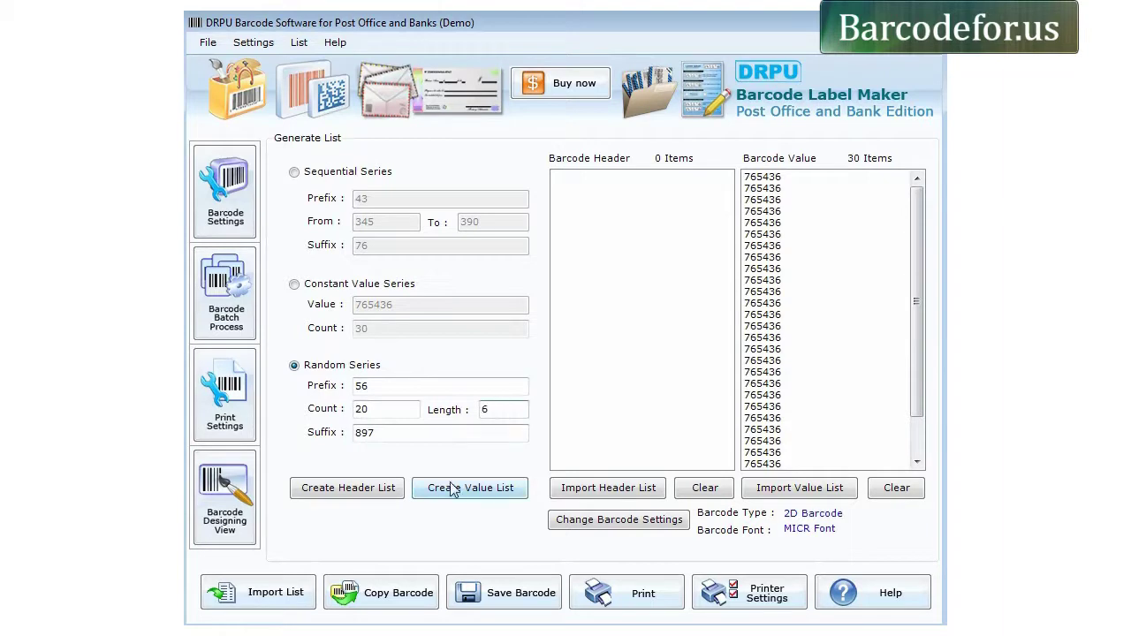
click(455, 488)
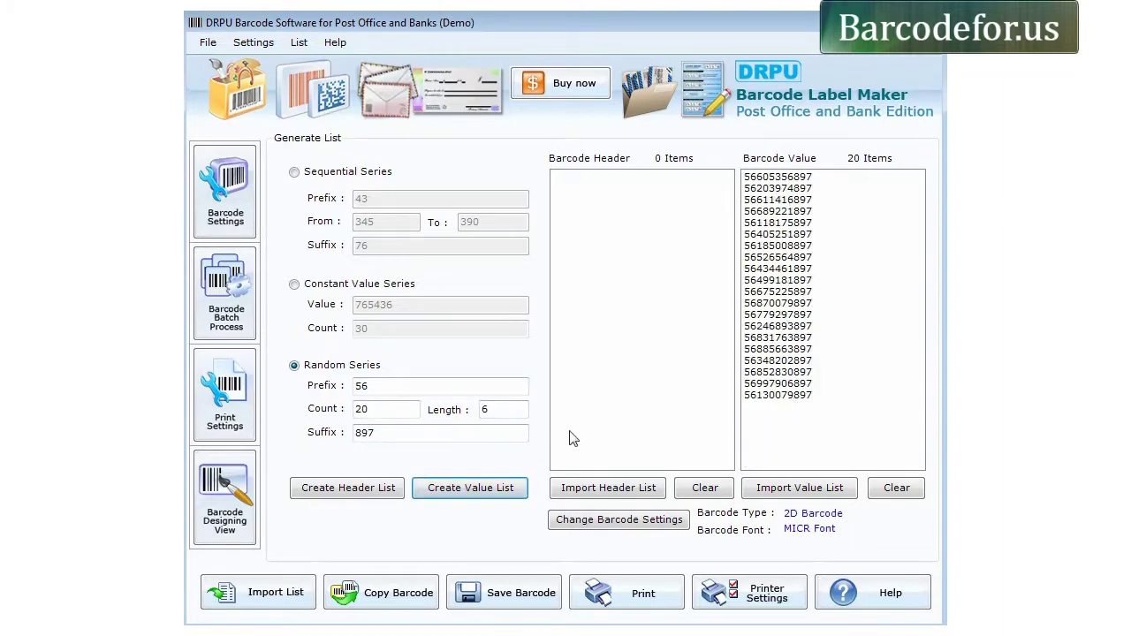
Set the print layout to 3 rows and check the print preview at 100% zoom.
click(221, 430)
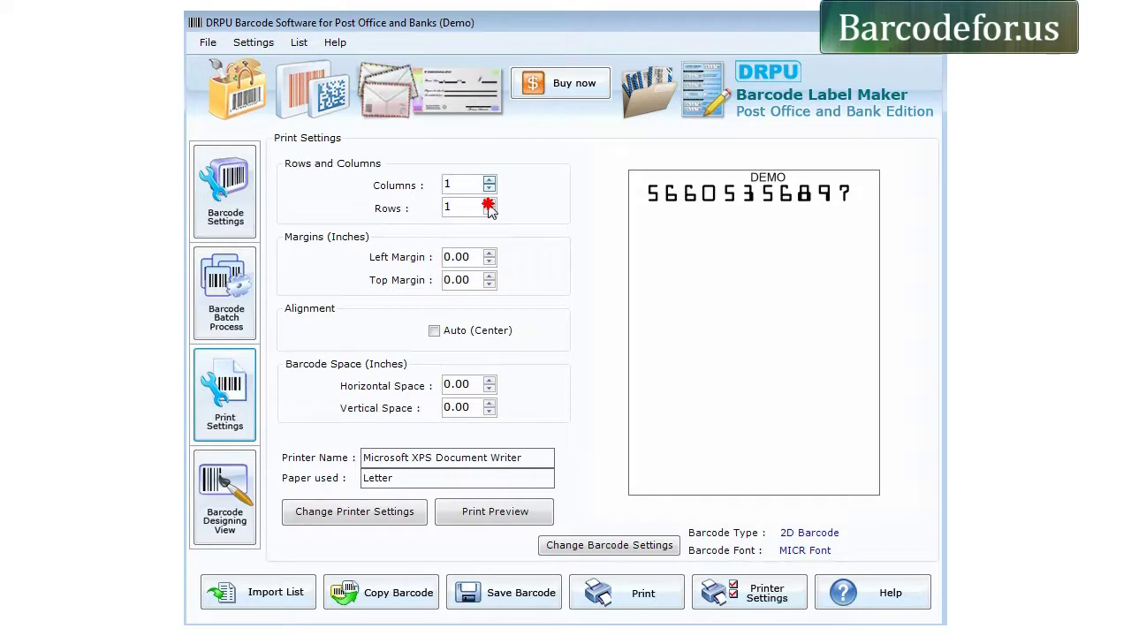
scroll(454, 210, up, 2)
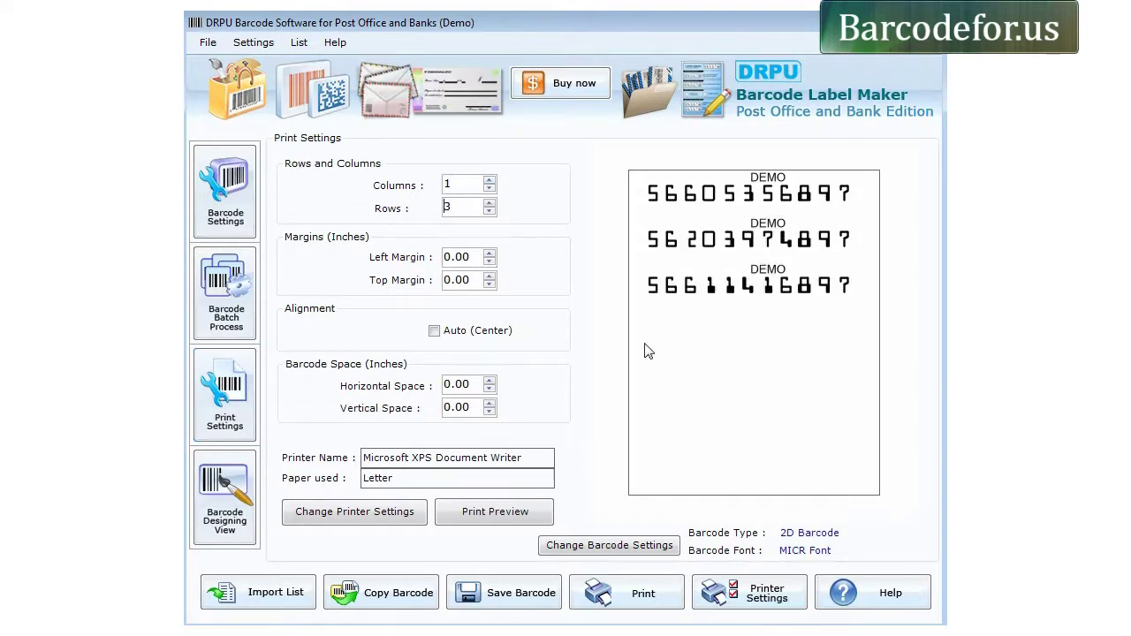
click(497, 513)
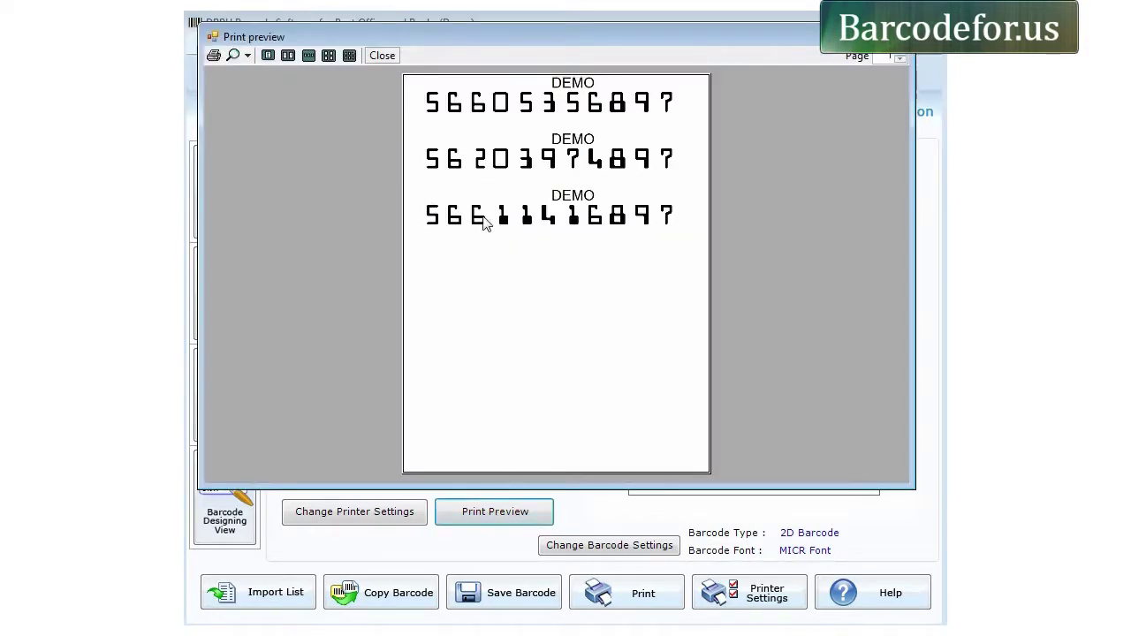
click(247, 56)
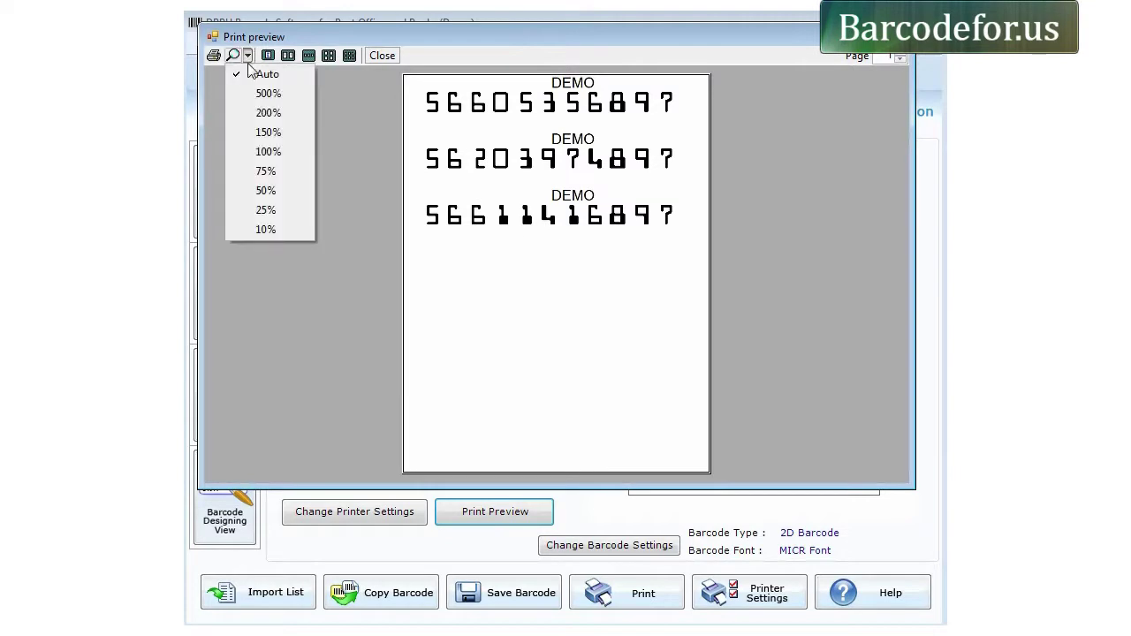
click(274, 156)
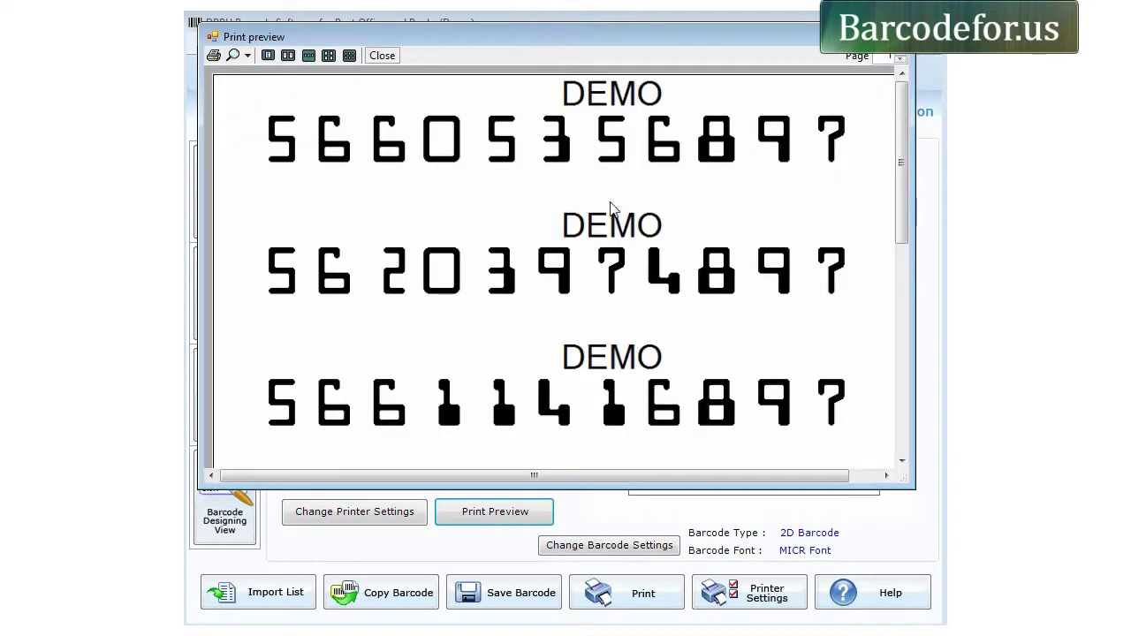
click(899, 37)
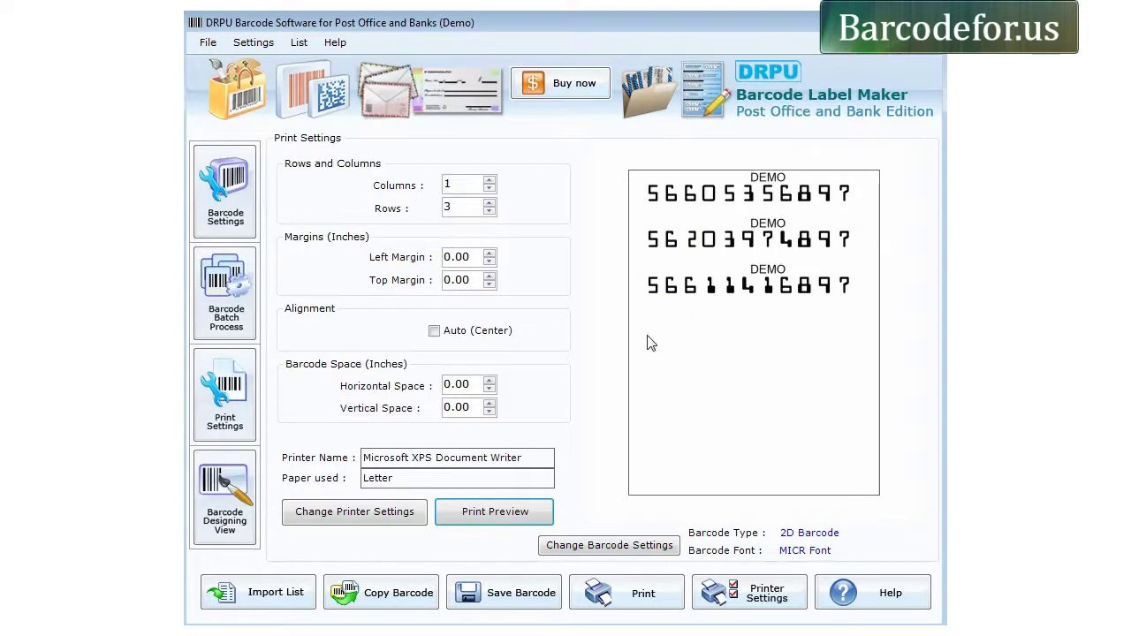
Switch to the Barcode Designing view and create a new rectangular label 88 mm high and 181 mm wide.
click(228, 534)
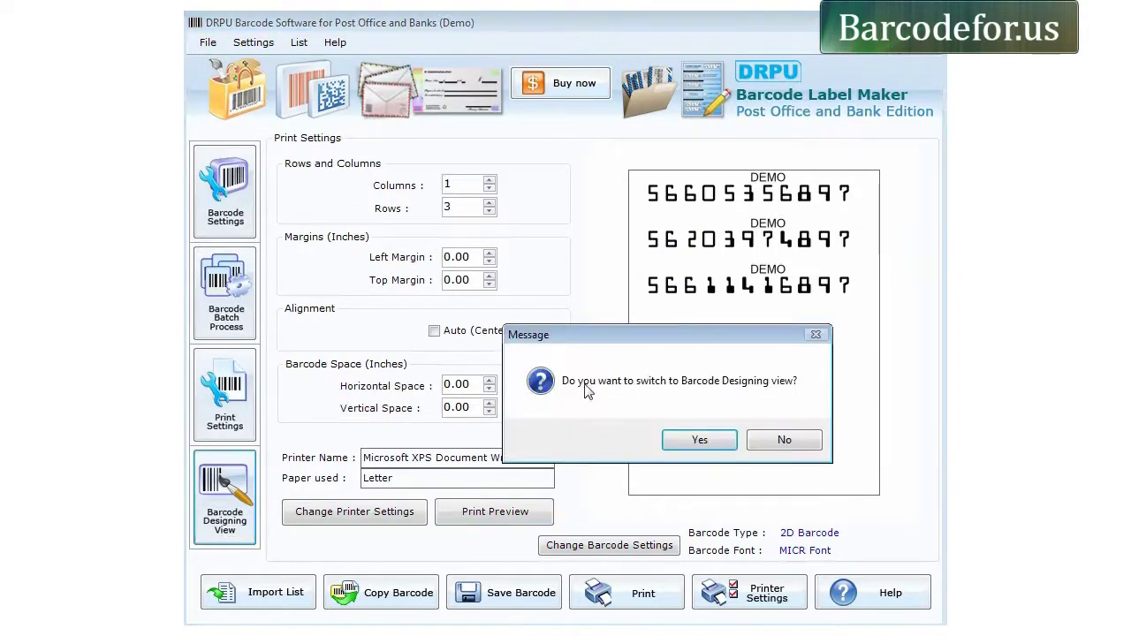
click(699, 439)
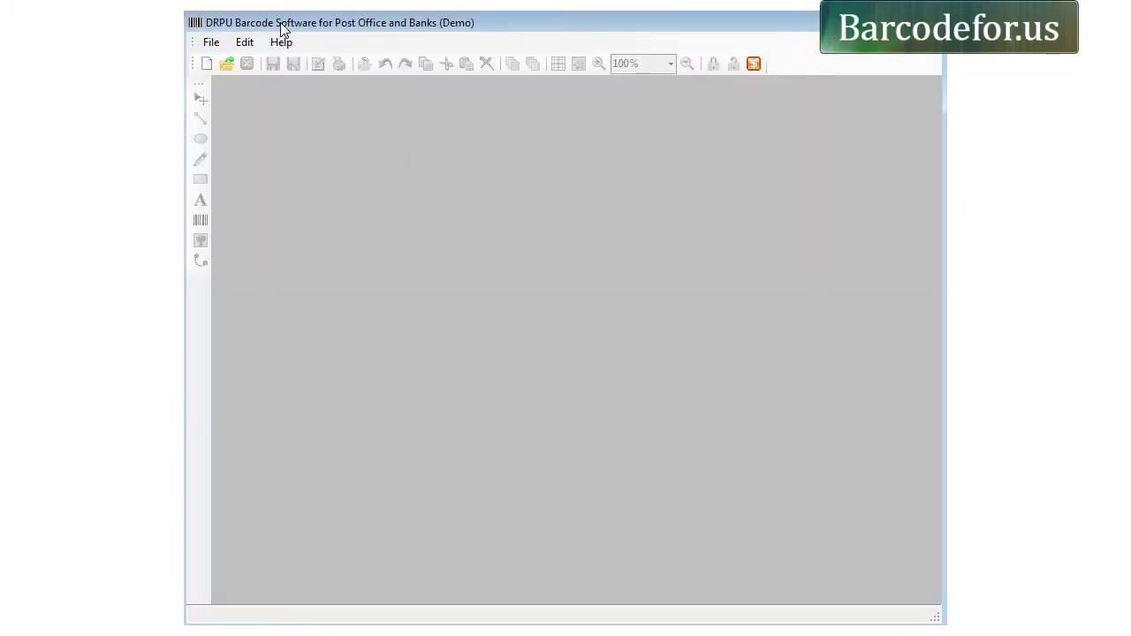
click(218, 44)
click(236, 62)
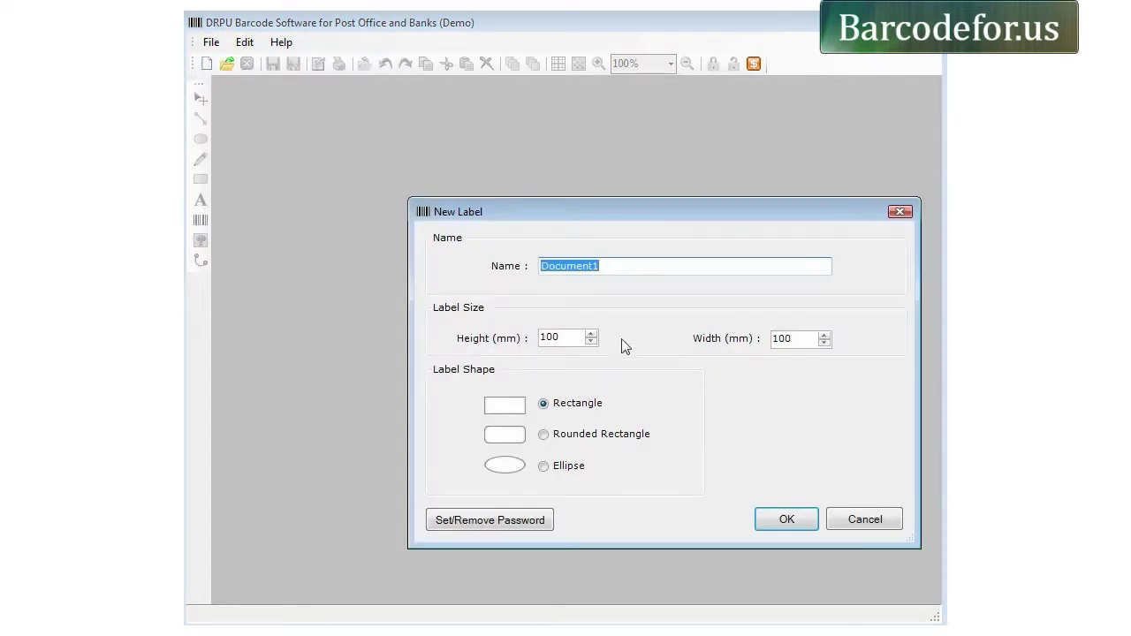
key(Tab)
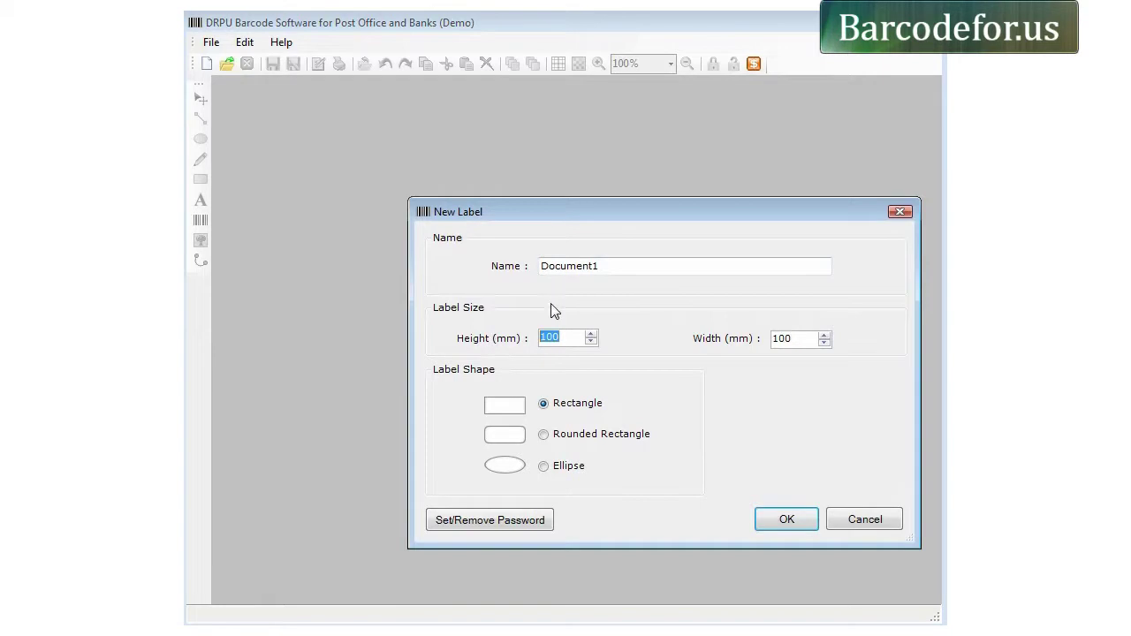
text(88)
text(181)
click(769, 514)
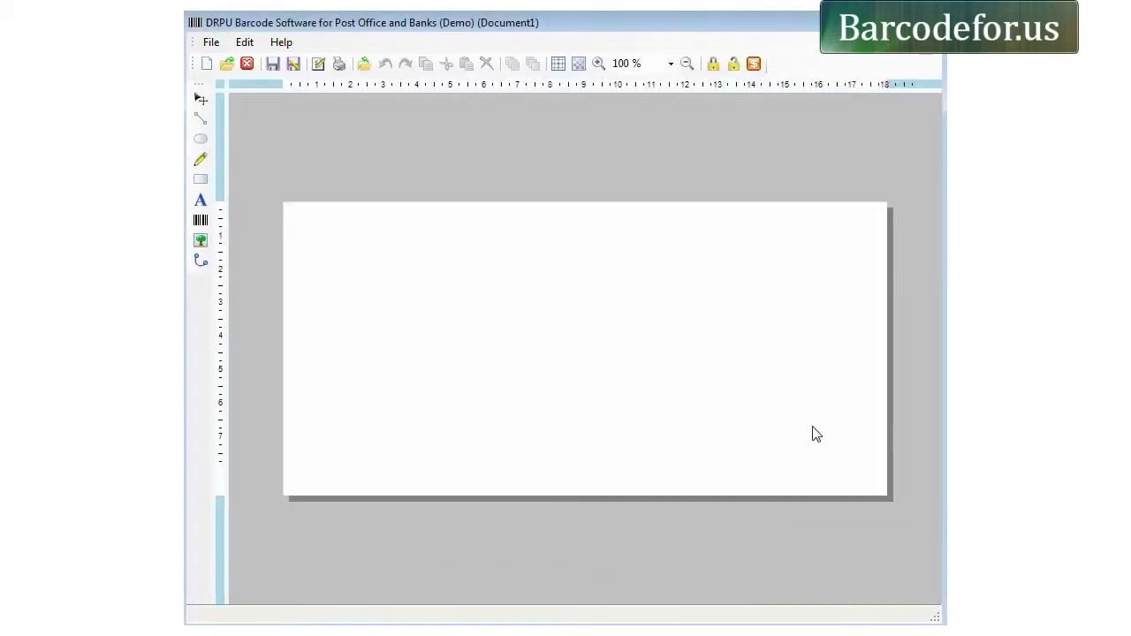
Insert the picture cheque.jpg from the barcode images folder within raw files and fit it over the whole label.
click(200, 248)
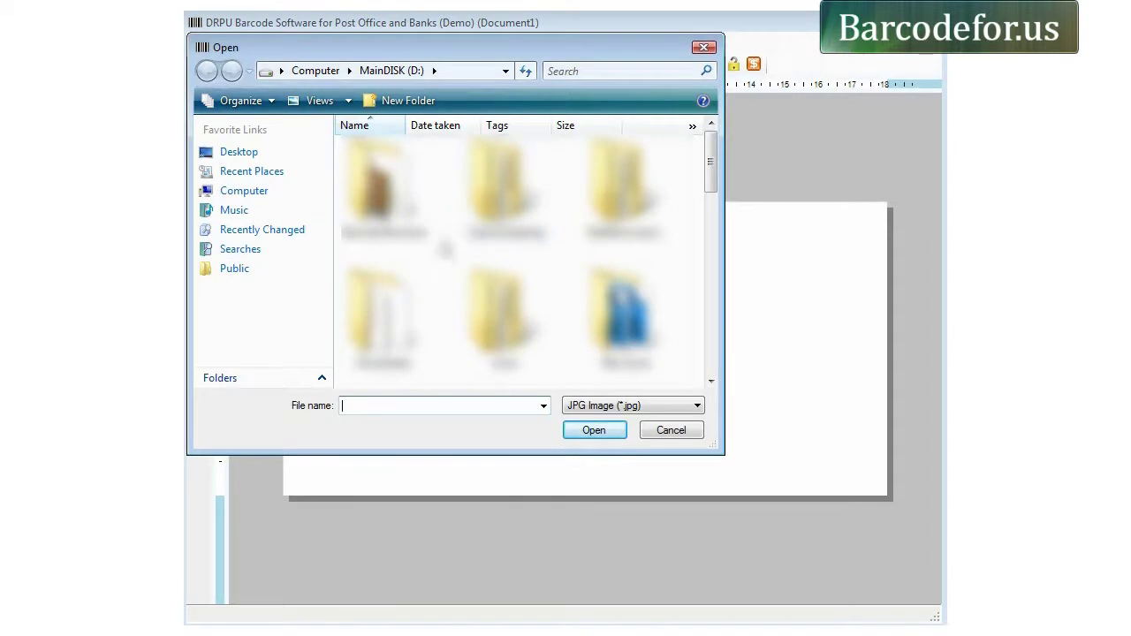
click(237, 191)
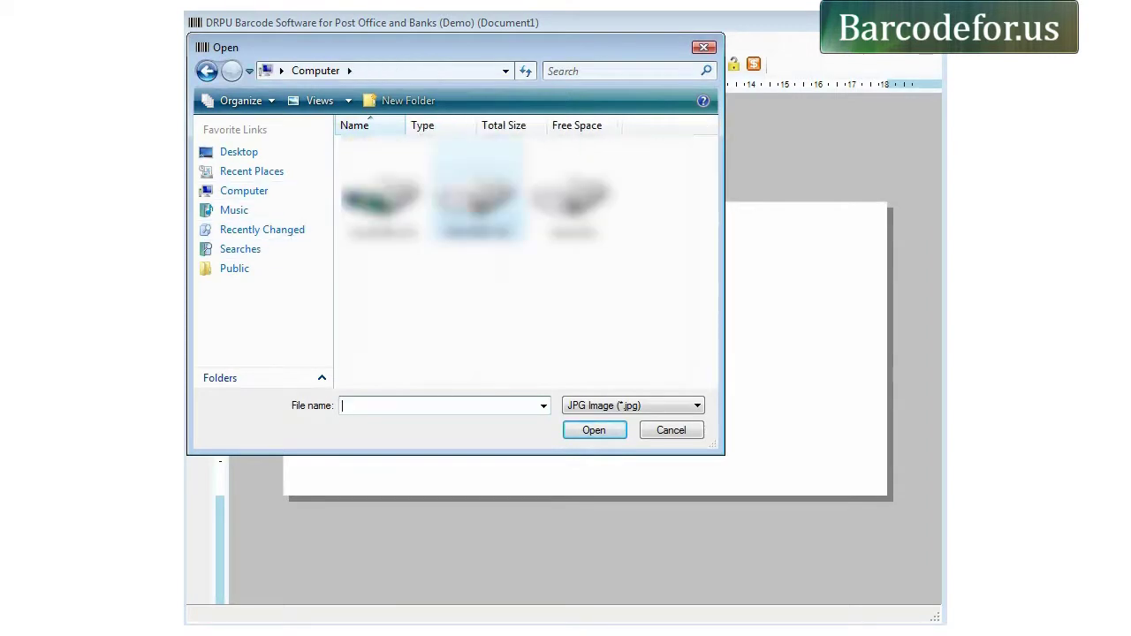
double_click(482, 187)
scroll(521, 256, down, 3)
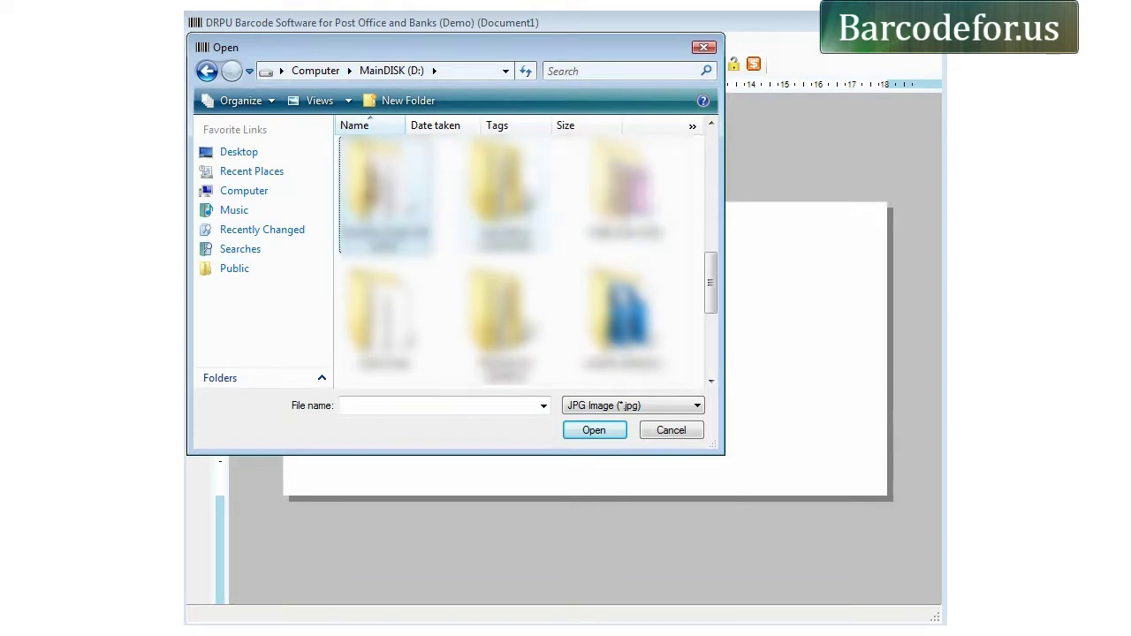
key(Return)
scroll(522, 256, down, 5)
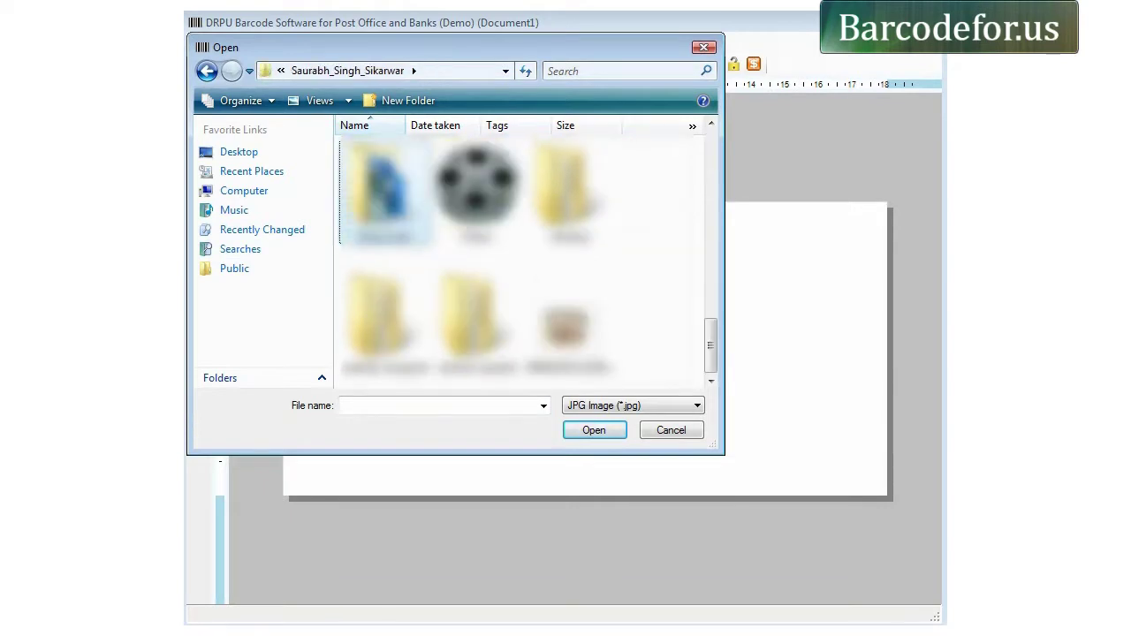
key(Return)
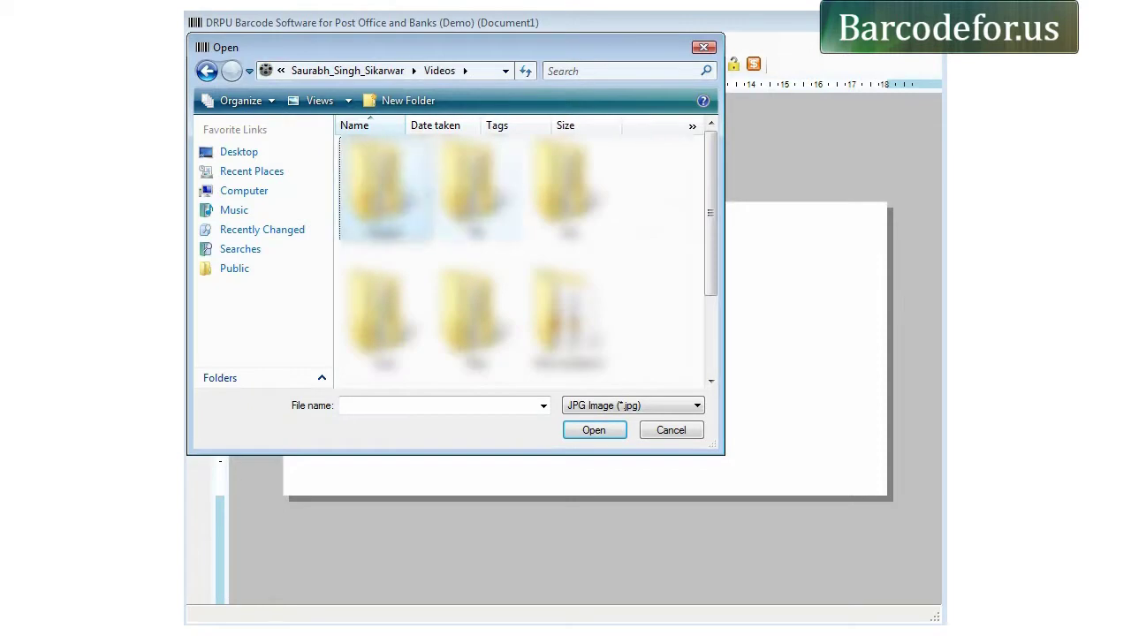
key(Return)
key(Return)
key(Right)
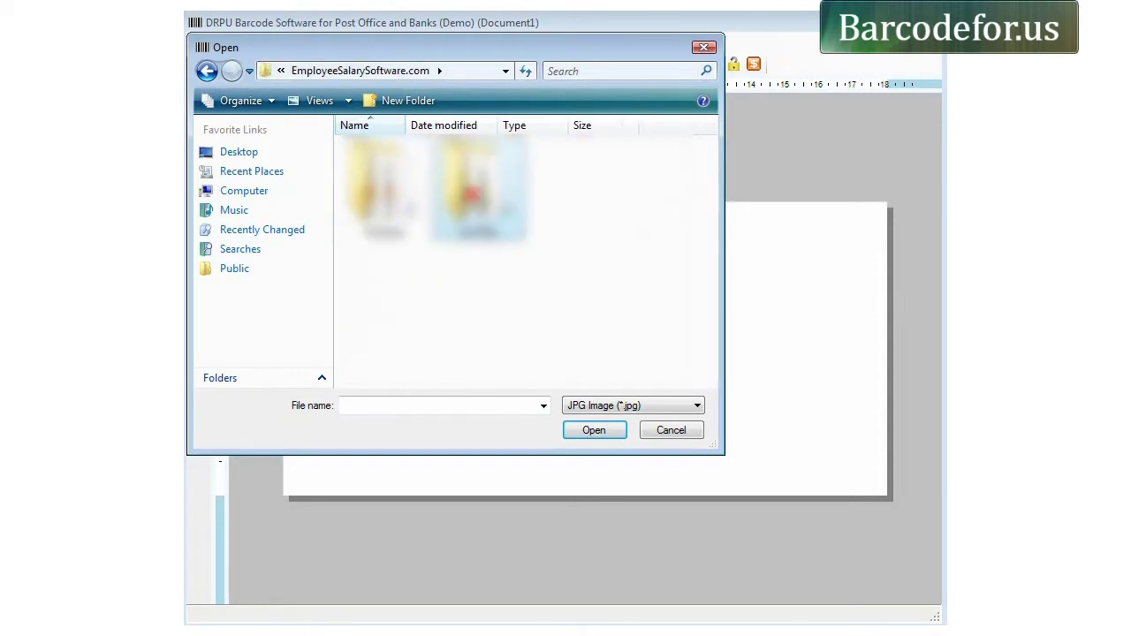
key(Return)
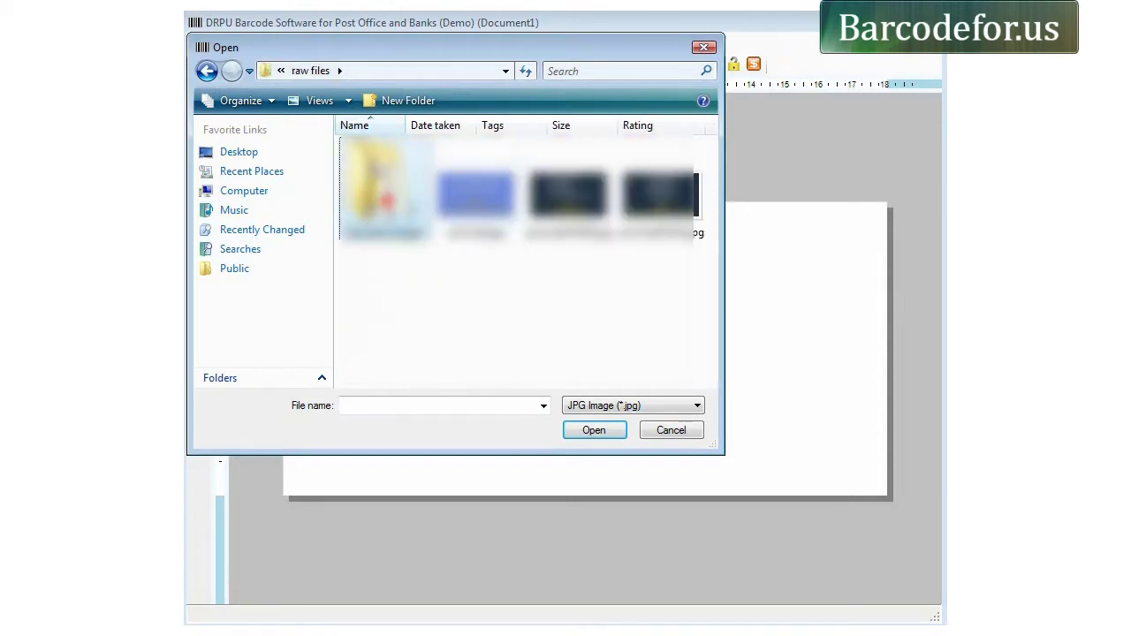
double_click(387, 201)
click(475, 201)
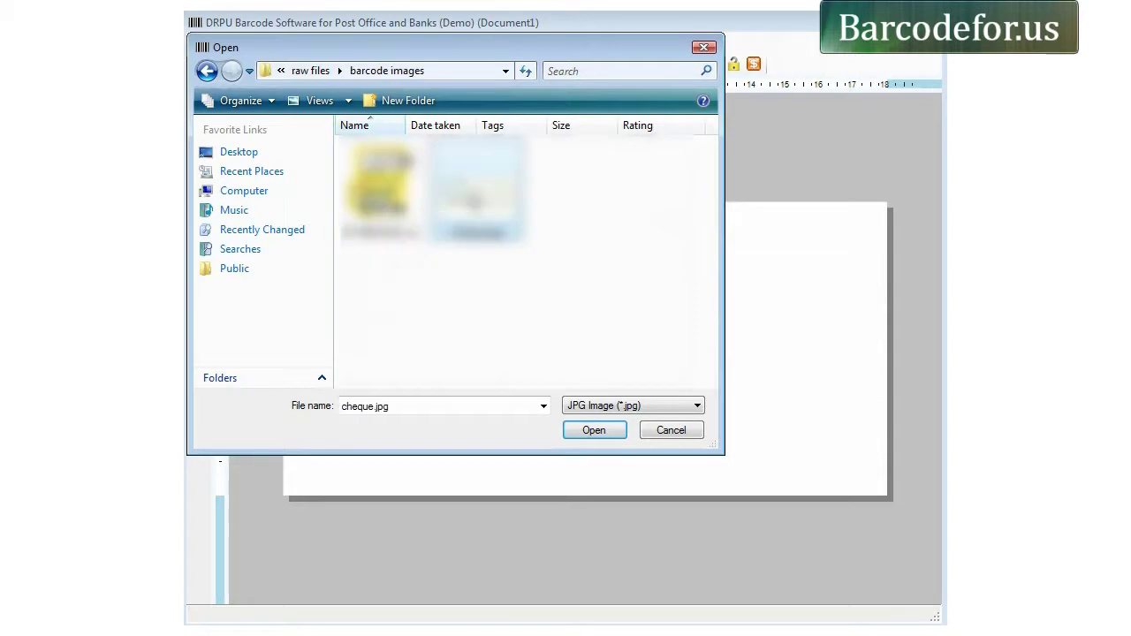
click(593, 431)
mouse_move(283, 209)
mouse_down()
mouse_move(454, 341)
mouse_move(610, 427)
mouse_move(820, 461)
mouse_move(891, 500)
mouse_up()
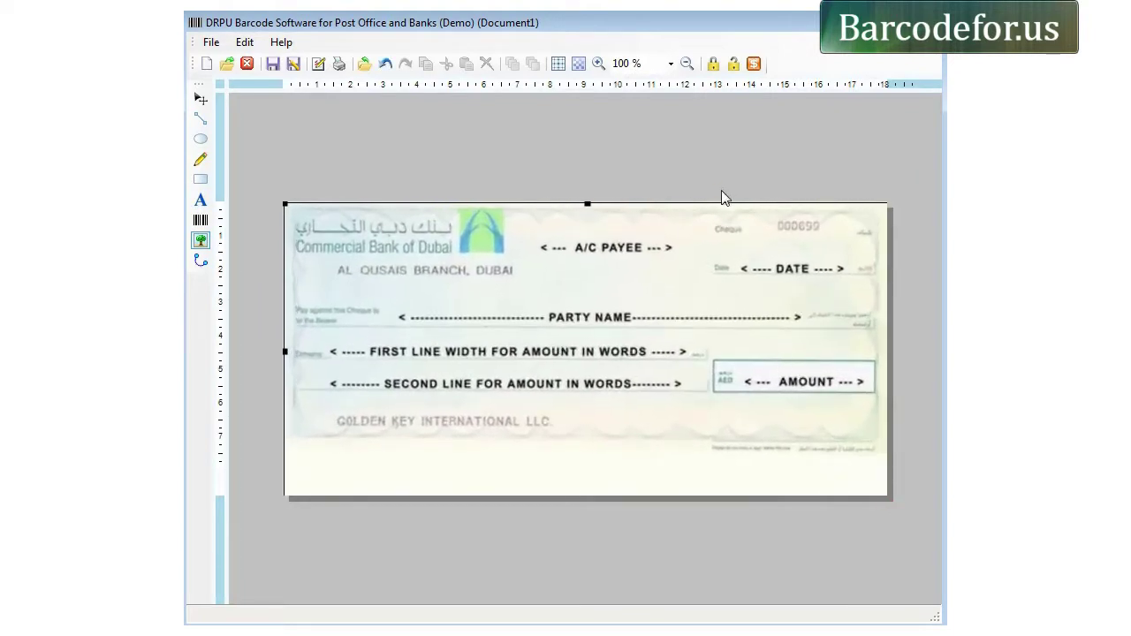
click(463, 235)
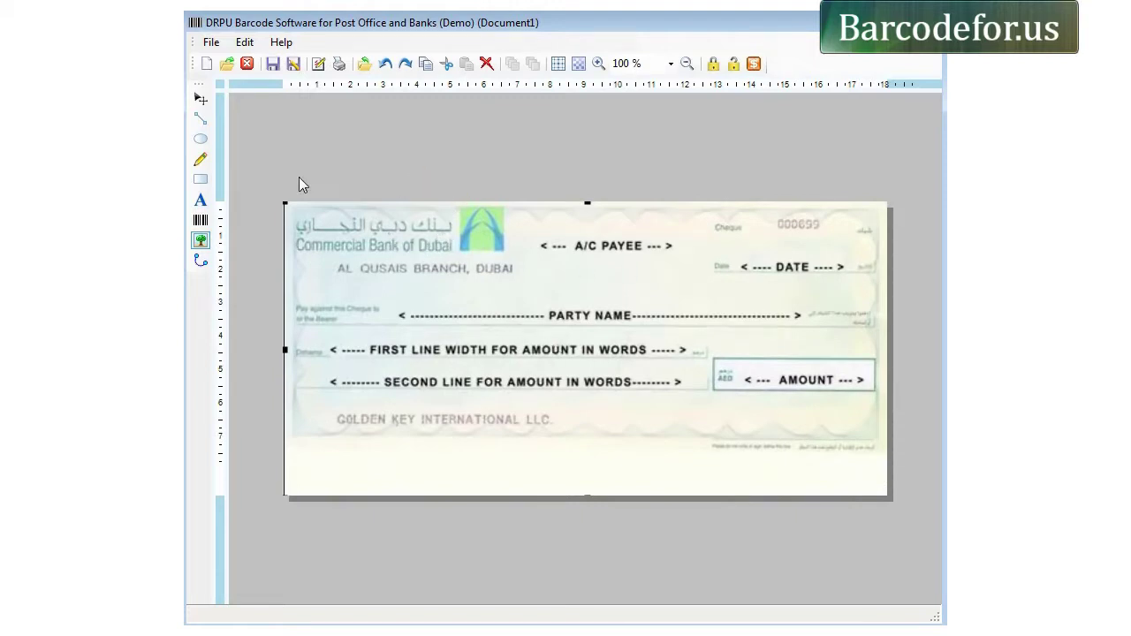
Add a barcode object and place it over the cheque's lower middle, about 60 mm from the left and 58 mm from the top.
click(201, 220)
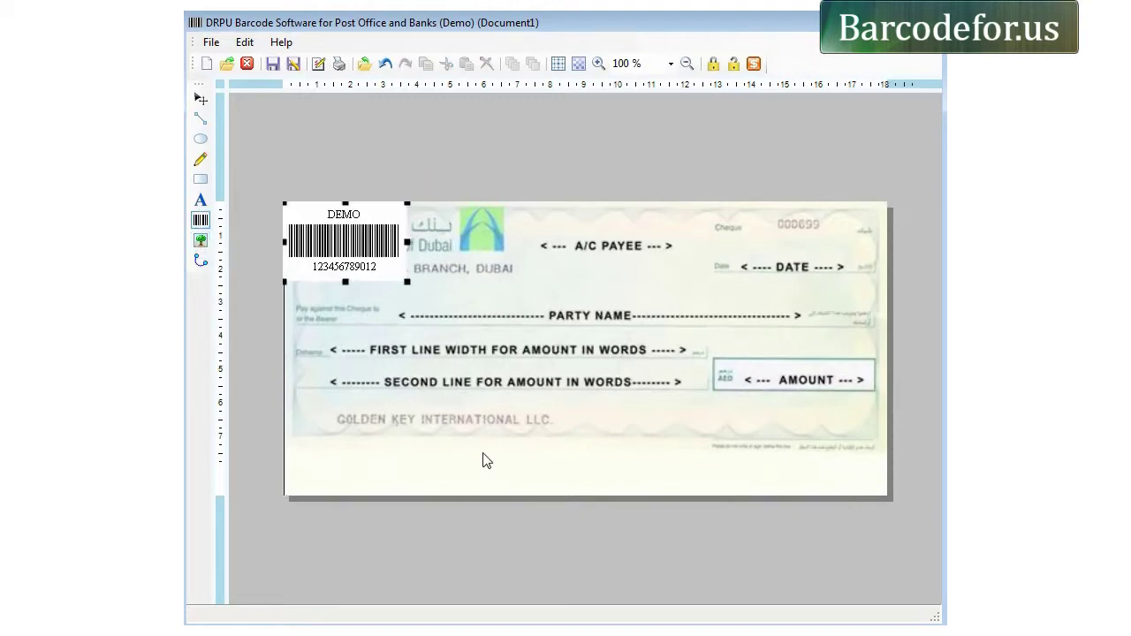
drag(344, 239, 540, 430)
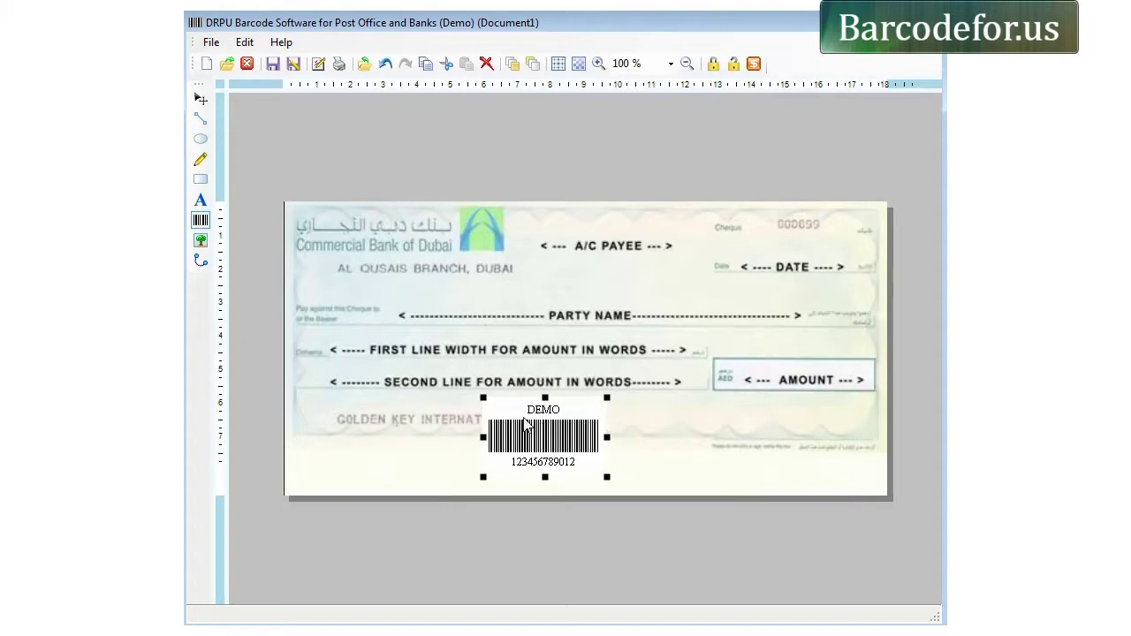
click(533, 438)
Change the barcode to the linear Postnet Font and move it down to the blank strip along the cheque's bottom edge.
double_click(533, 437)
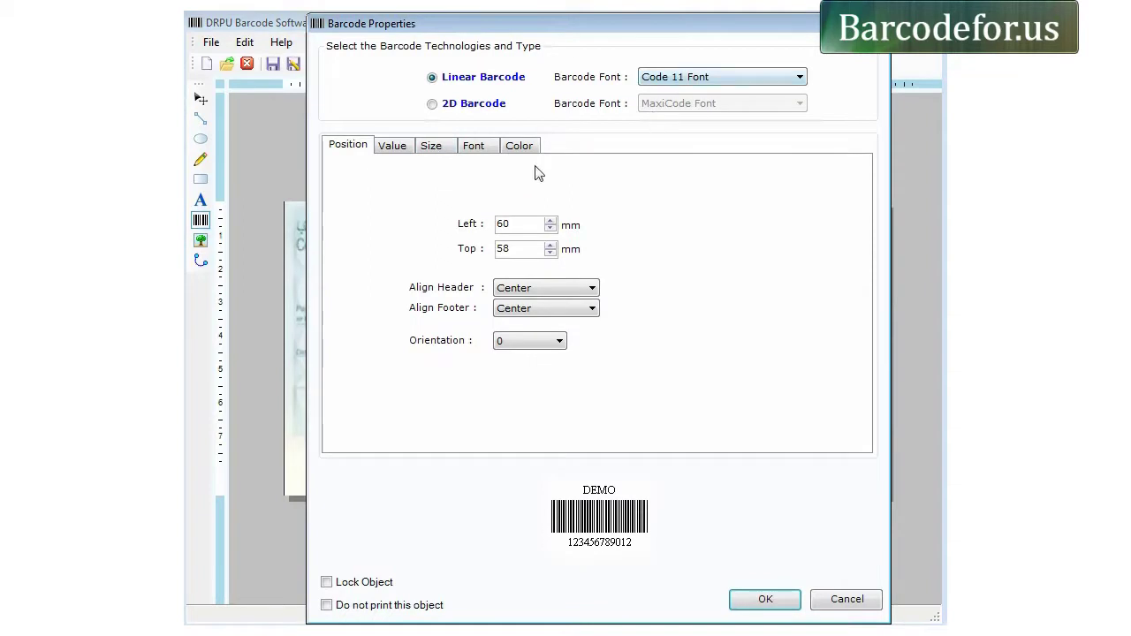
click(674, 82)
click(680, 221)
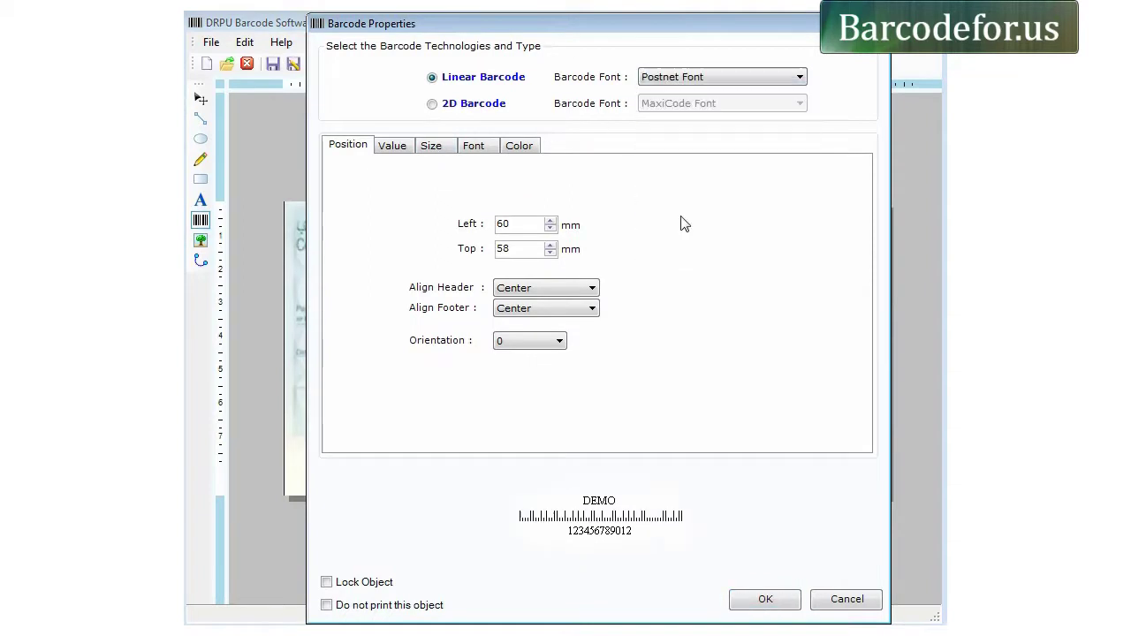
click(747, 601)
drag(570, 407, 573, 449)
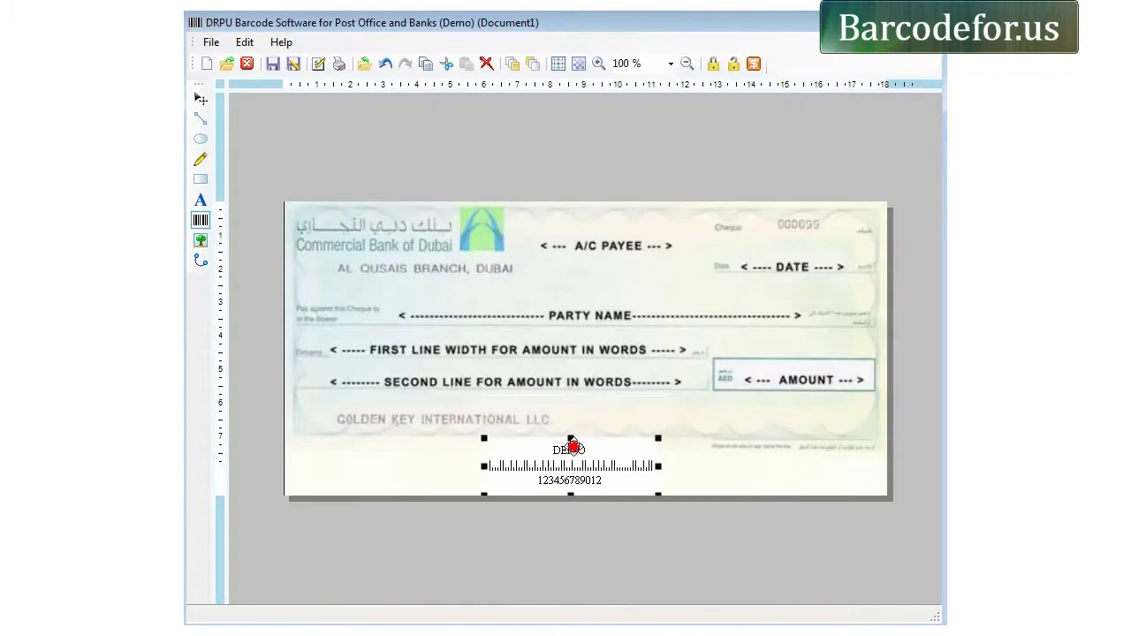
click(734, 477)
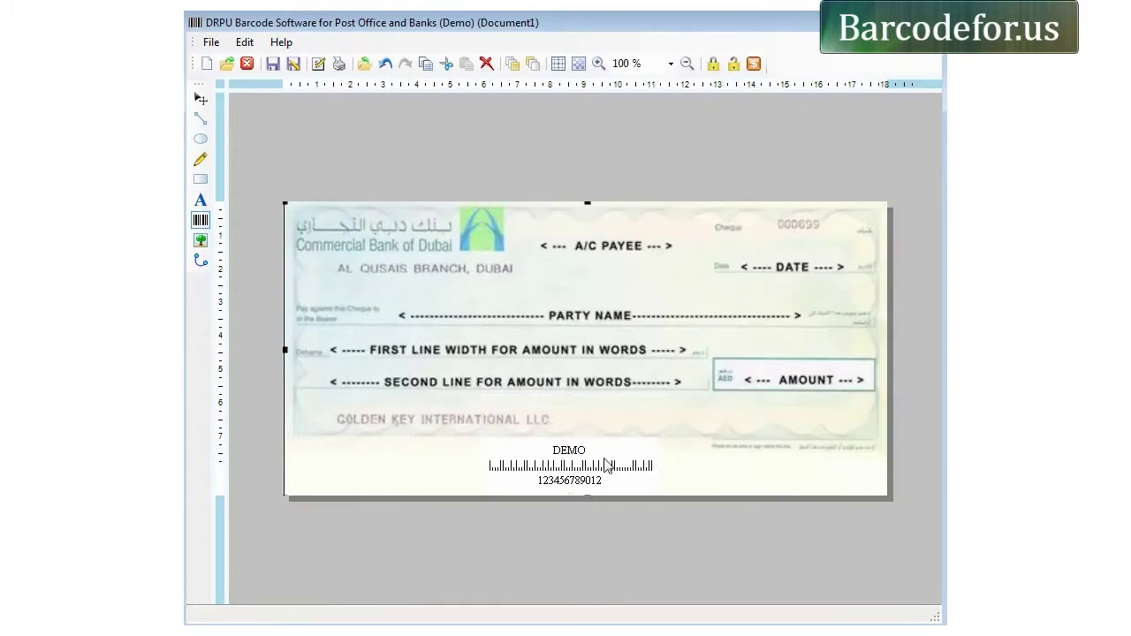
Check the cheque label's print preview at 100% zoom, then close the preview and print settings without printing.
click(211, 42)
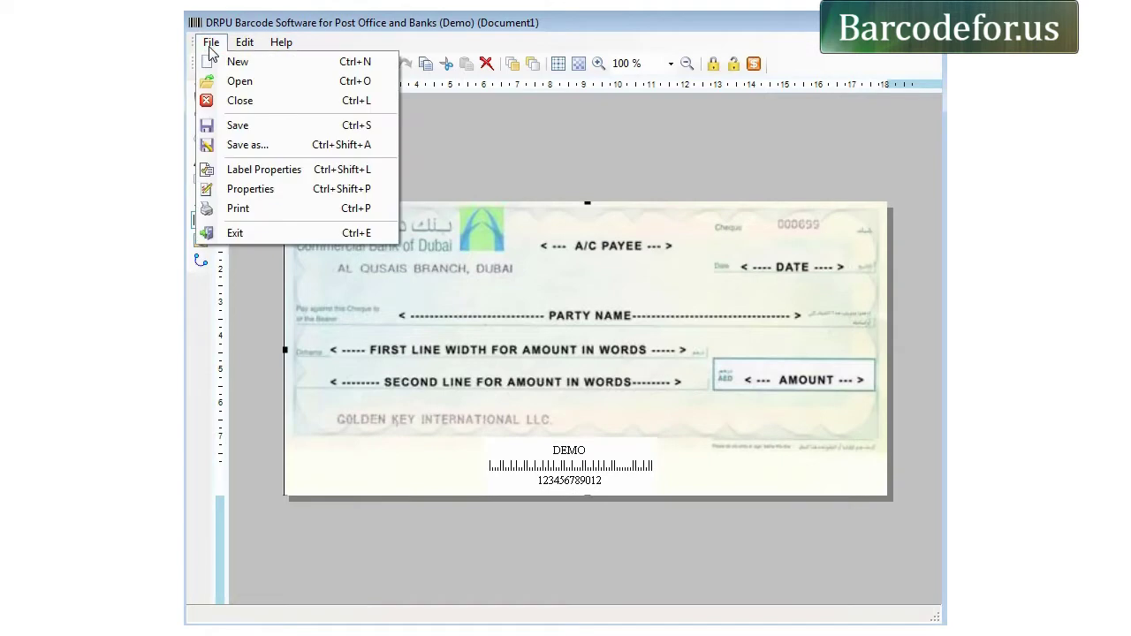
click(253, 207)
drag(482, 168, 419, 160)
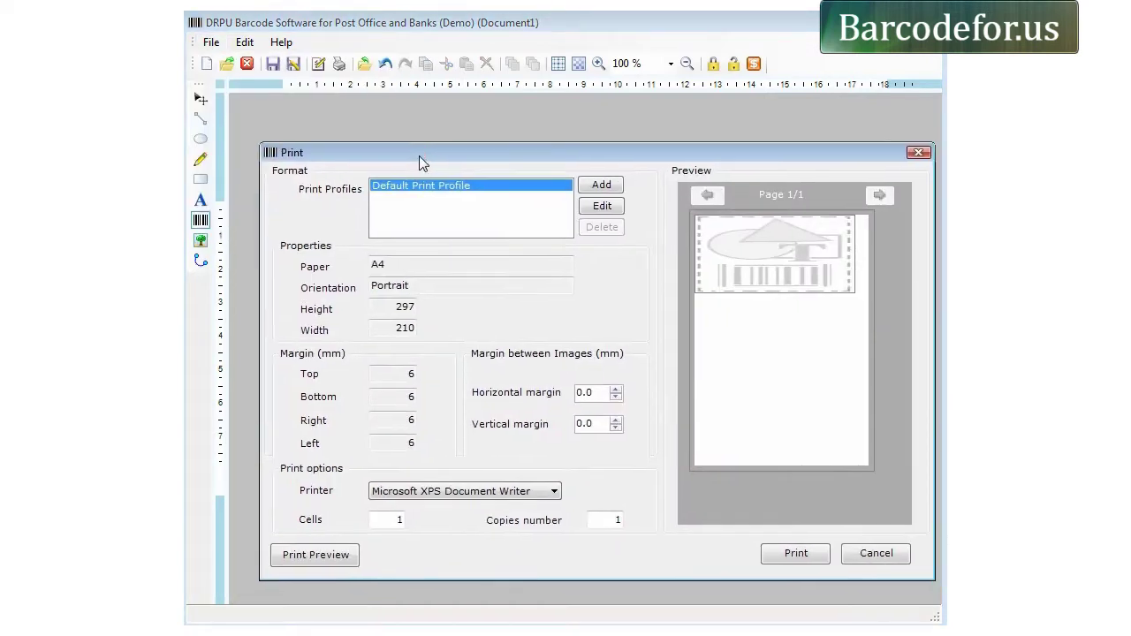
click(326, 559)
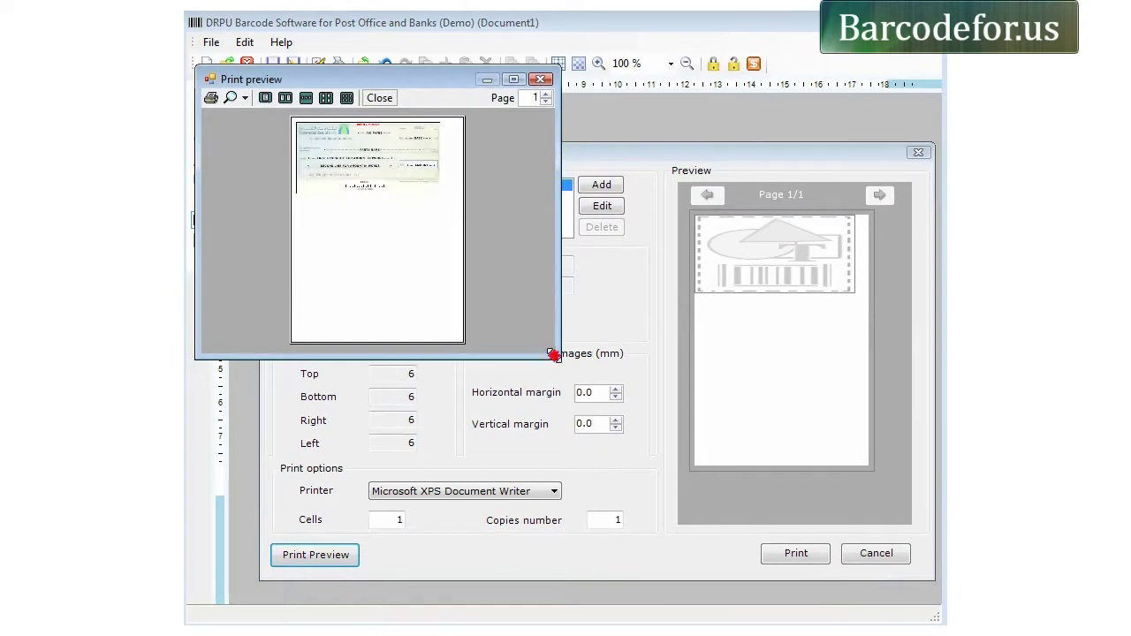
drag(554, 354, 693, 507)
click(250, 103)
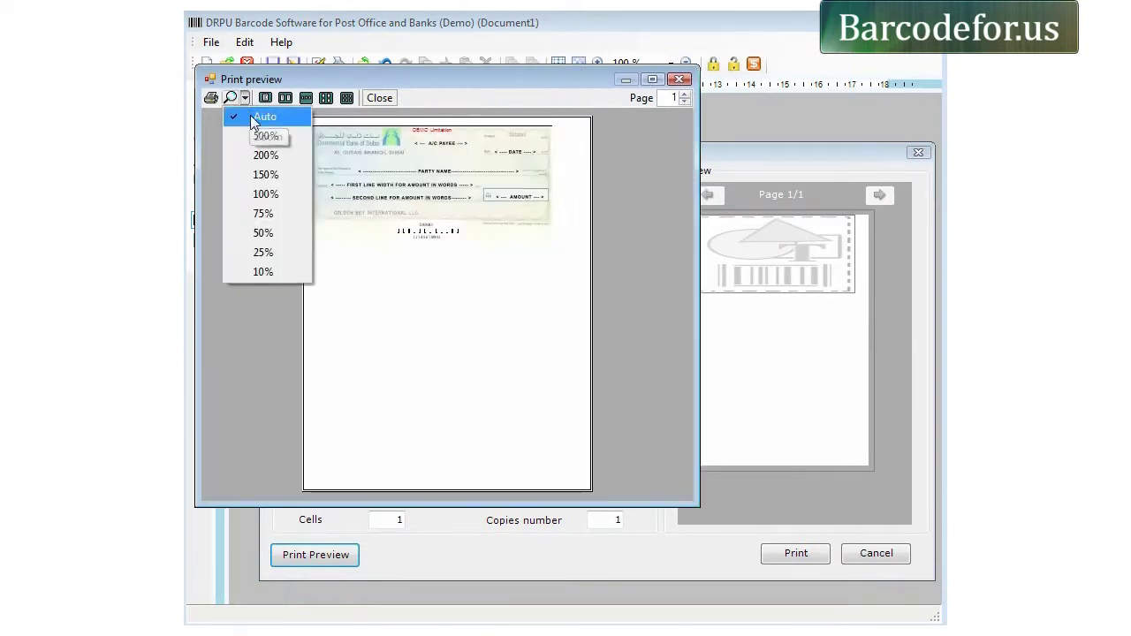
click(273, 193)
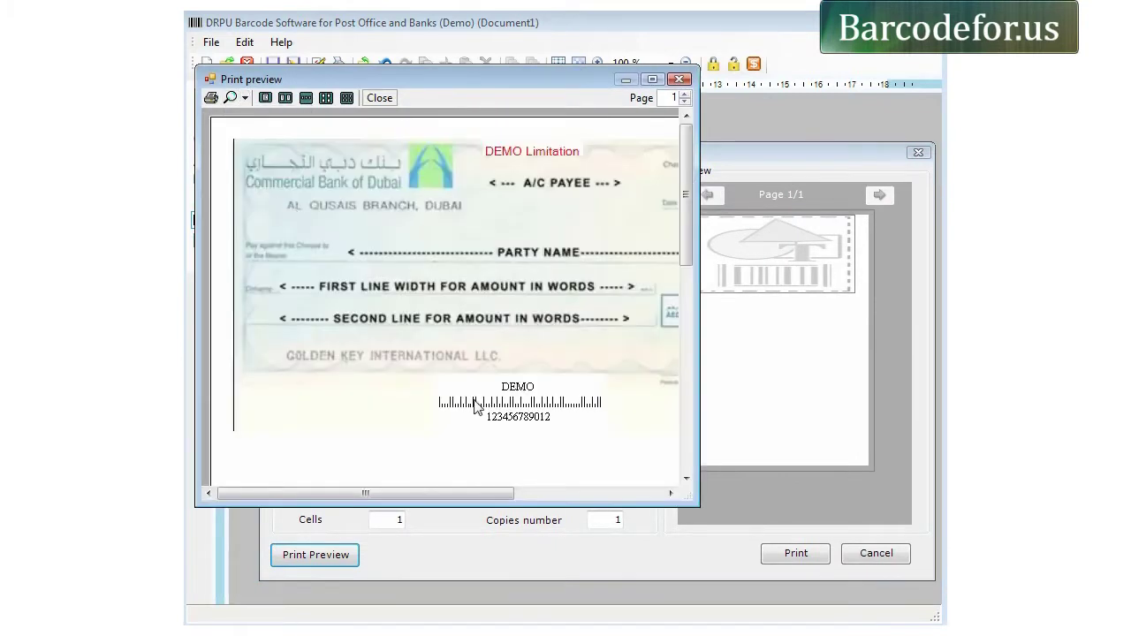
click(679, 79)
click(918, 152)
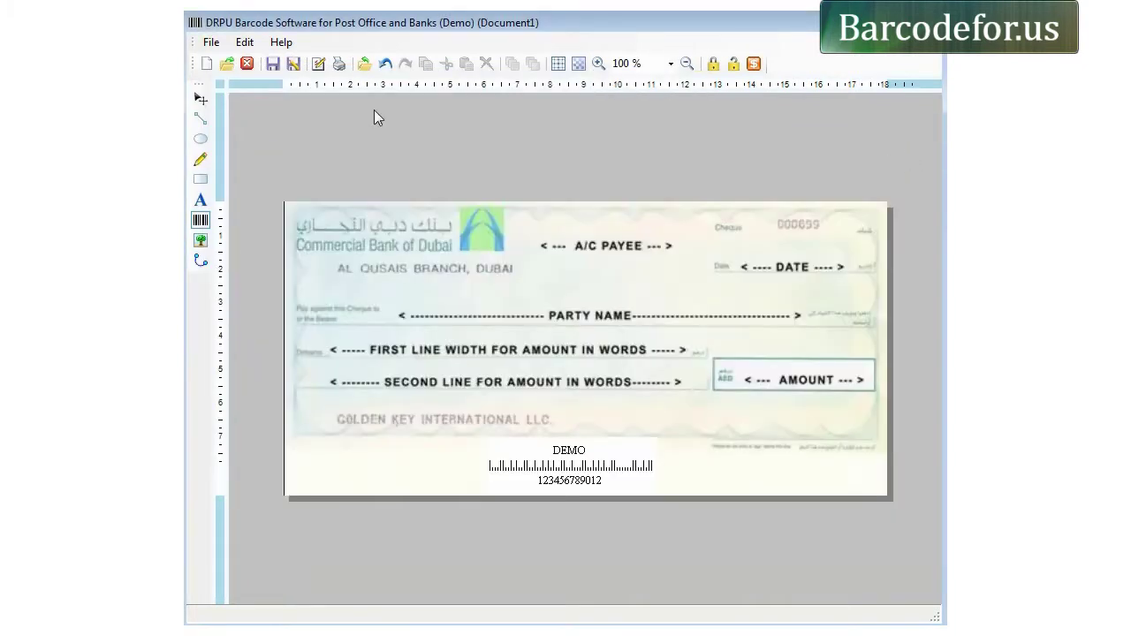
Save the label as a DRPU Barcode (*.drb) file named "cheque barcode".
click(211, 42)
click(251, 126)
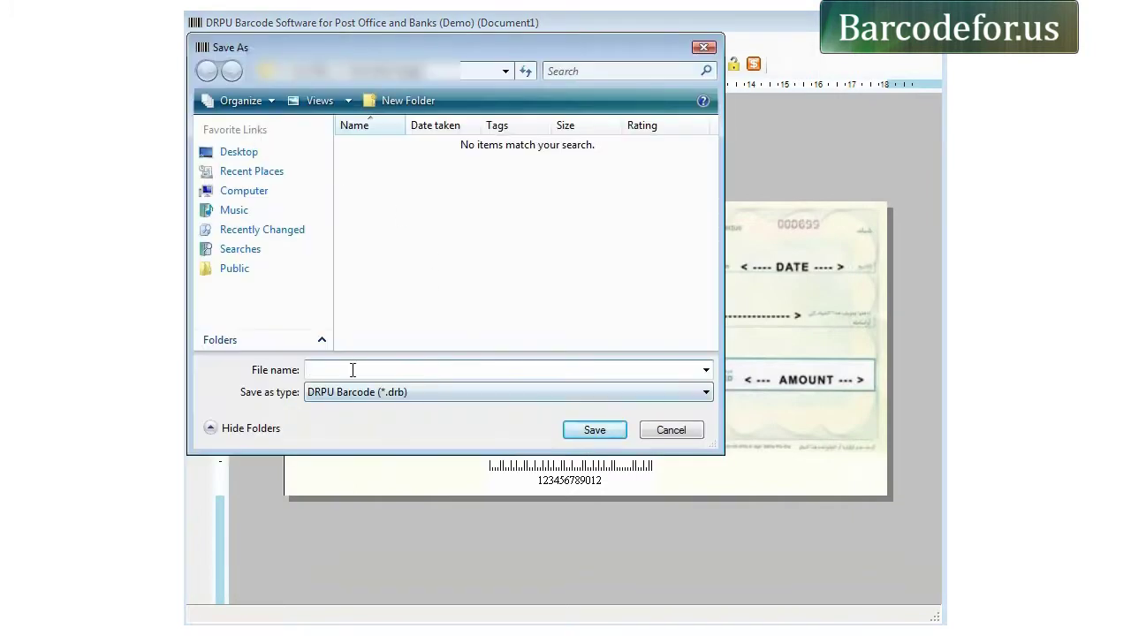
text(cheque barcode)
click(596, 430)
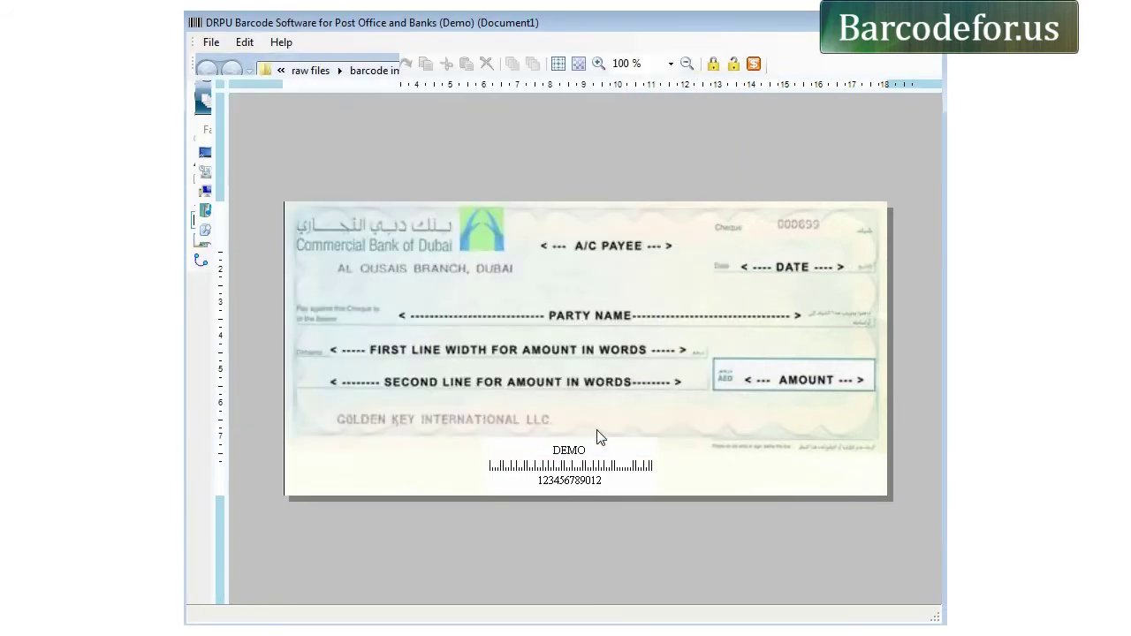